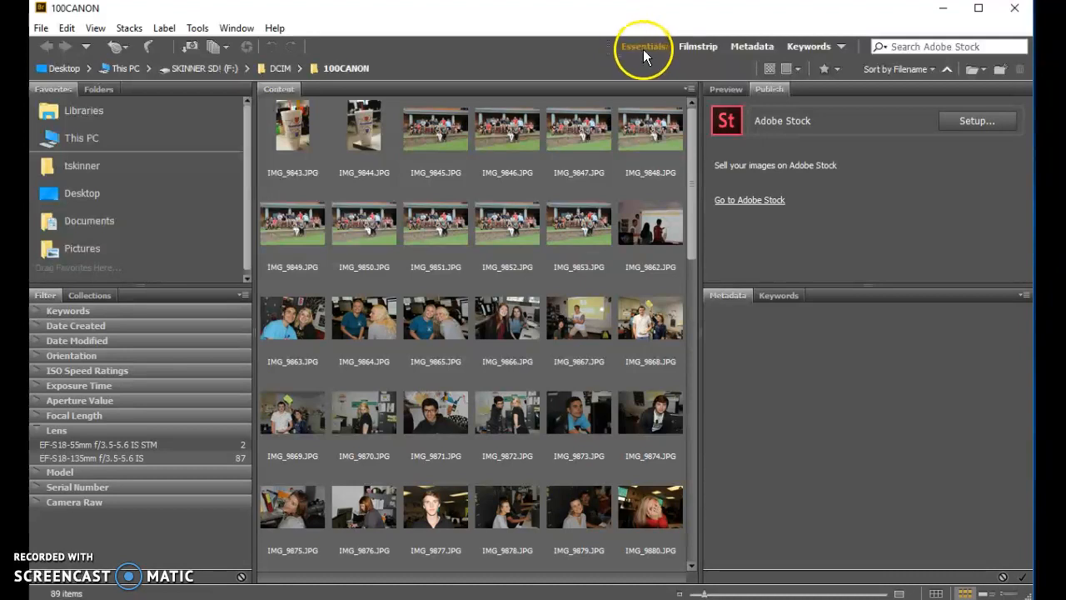
# Switch to the Essentials workspace and select the photo IMG_9925.JPG in the 100CANON folder
pyautogui.click(646, 48)
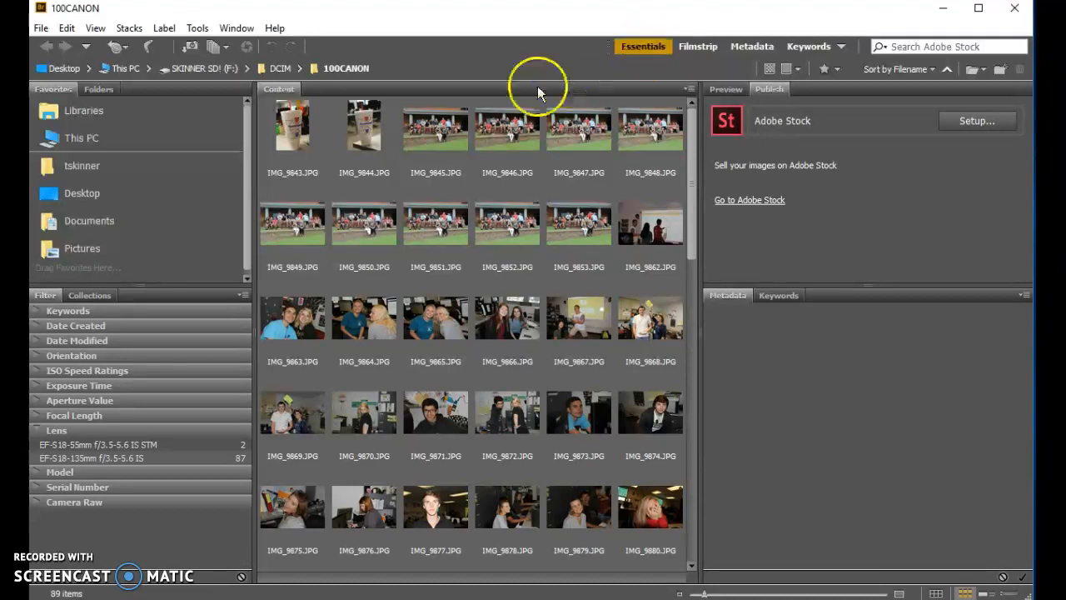
pyautogui.scroll(-1, 548, 429)
pyautogui.scroll(-9, 551, 429)
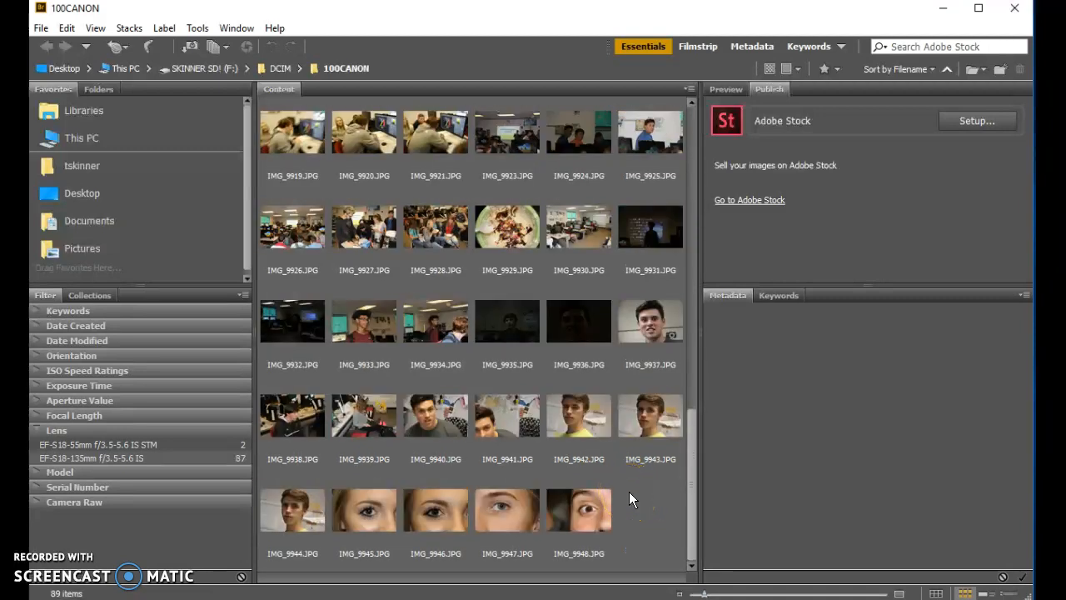
pyautogui.scroll(1, 629, 493)
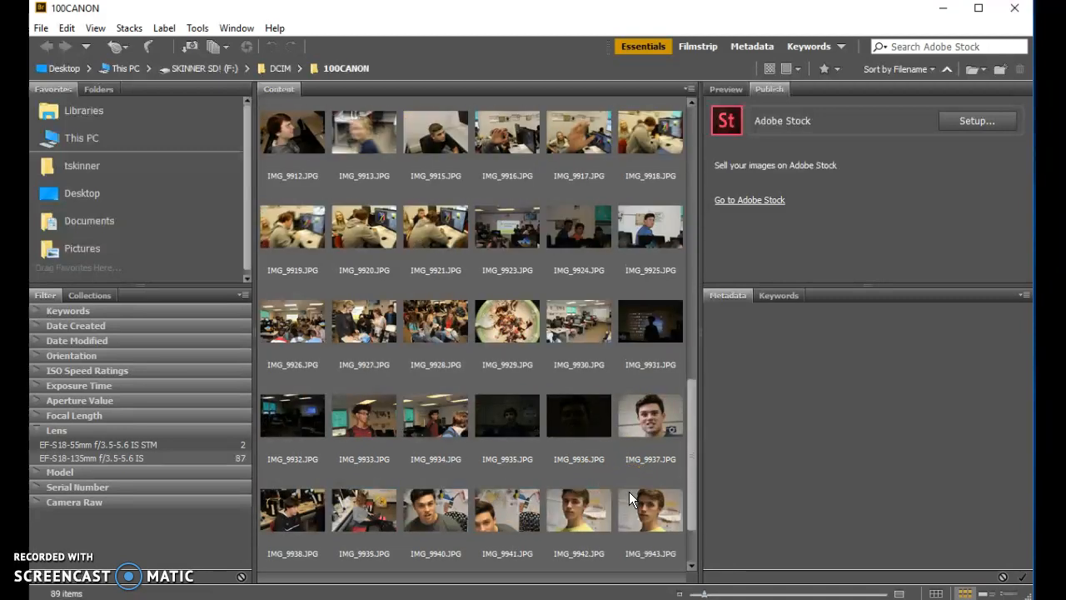
pyautogui.click(651, 237)
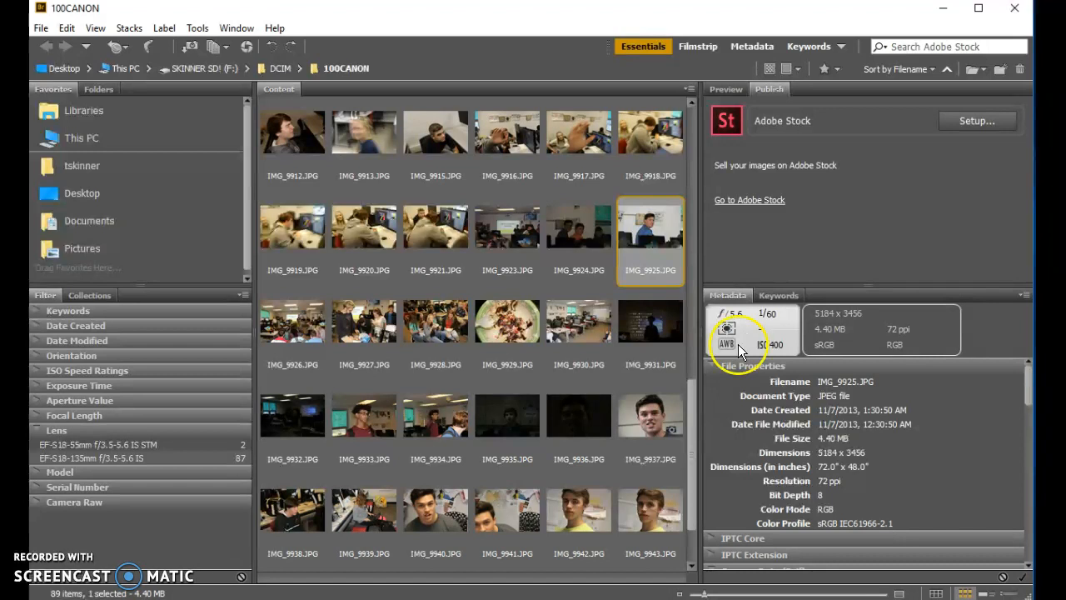
# Examine the metadata of IMG_9925.JPG, covering its file properties and Exif camera data such as lens, flash and camera model
pyautogui.scroll(-3, 780, 490)
pyautogui.scroll(-1, 780, 489)
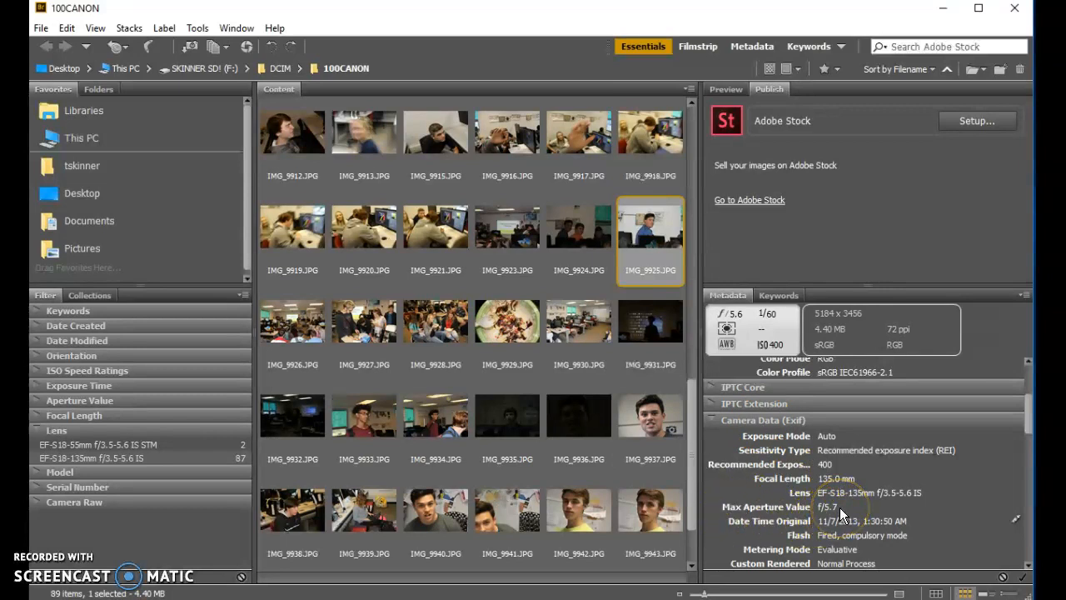
pyautogui.scroll(4, 839, 508)
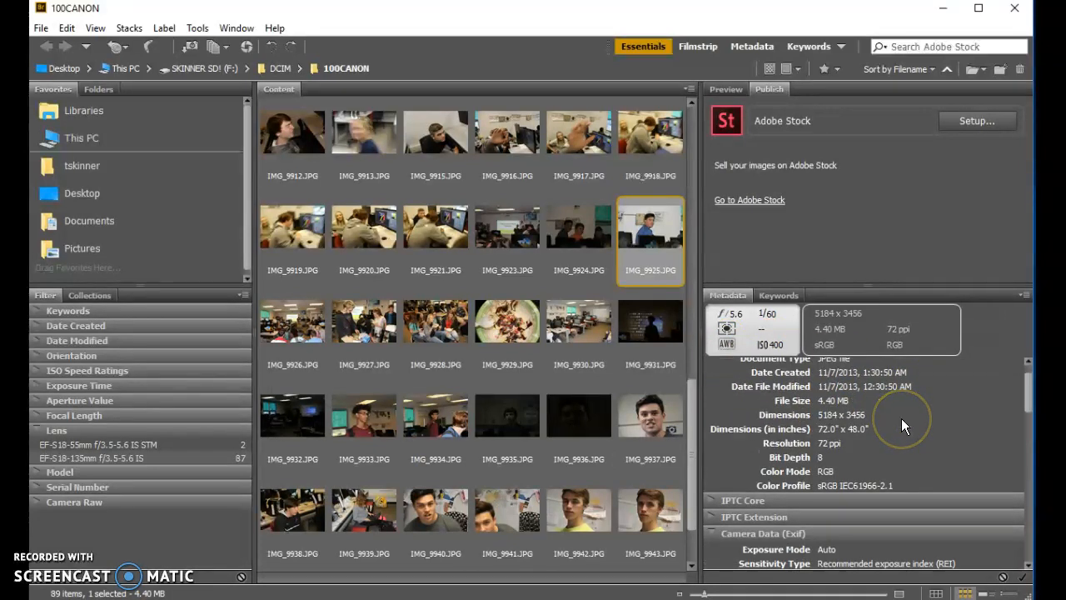
pyautogui.scroll(-3, 904, 424)
pyautogui.scroll(-1, 901, 418)
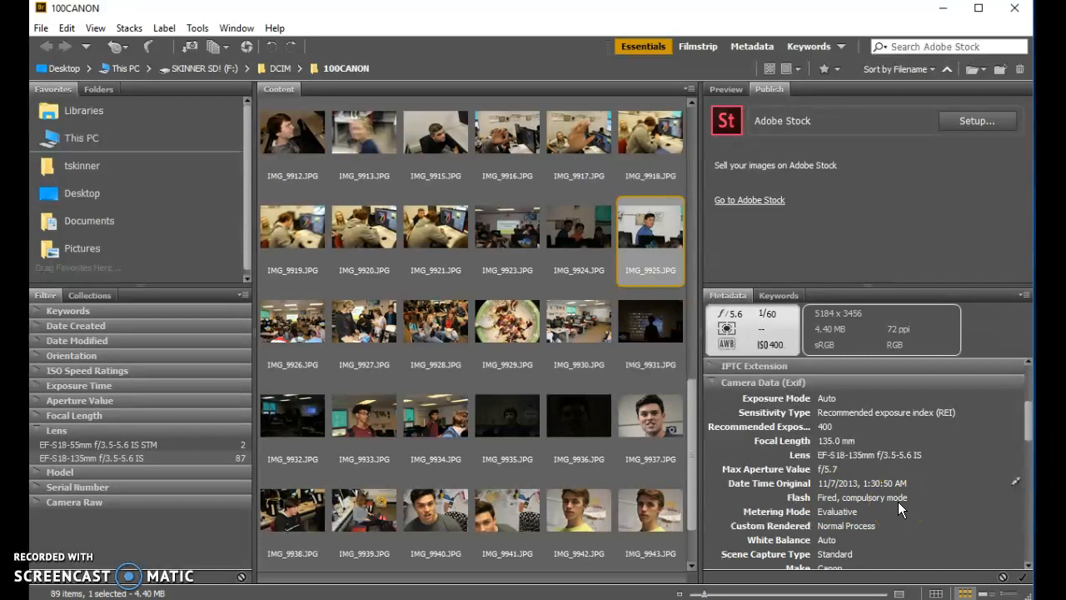
pyautogui.scroll(-1, 898, 511)
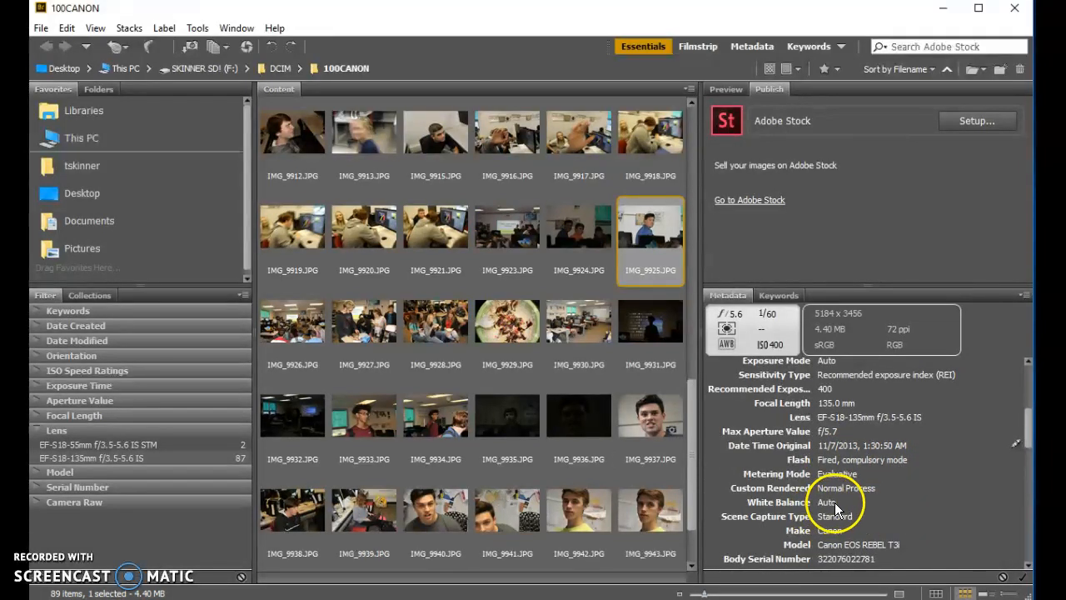
pyautogui.scroll(-1, 850, 530)
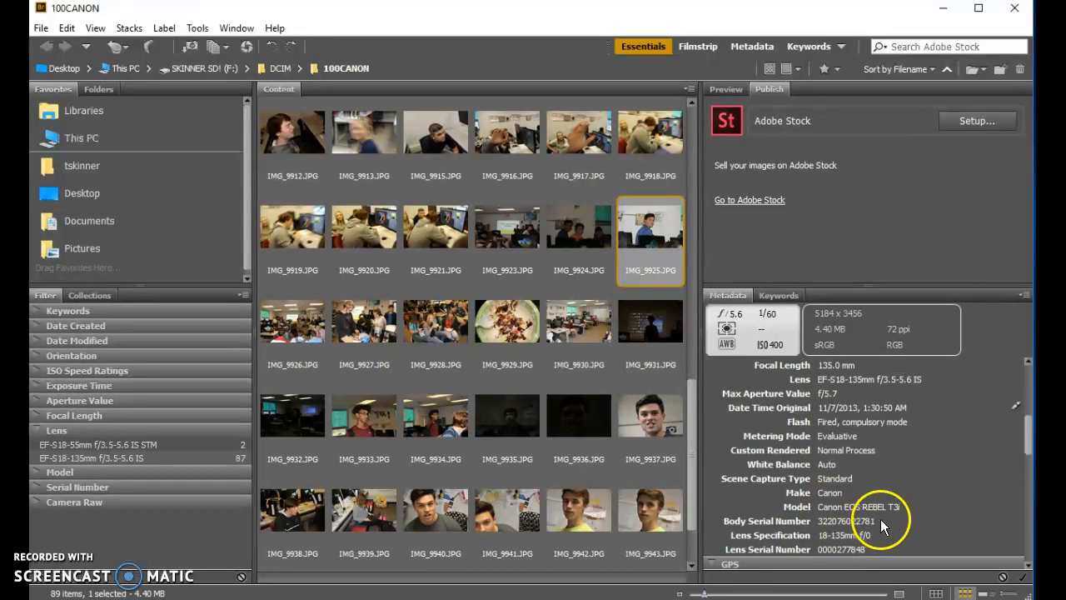
pyautogui.scroll(7, 872, 489)
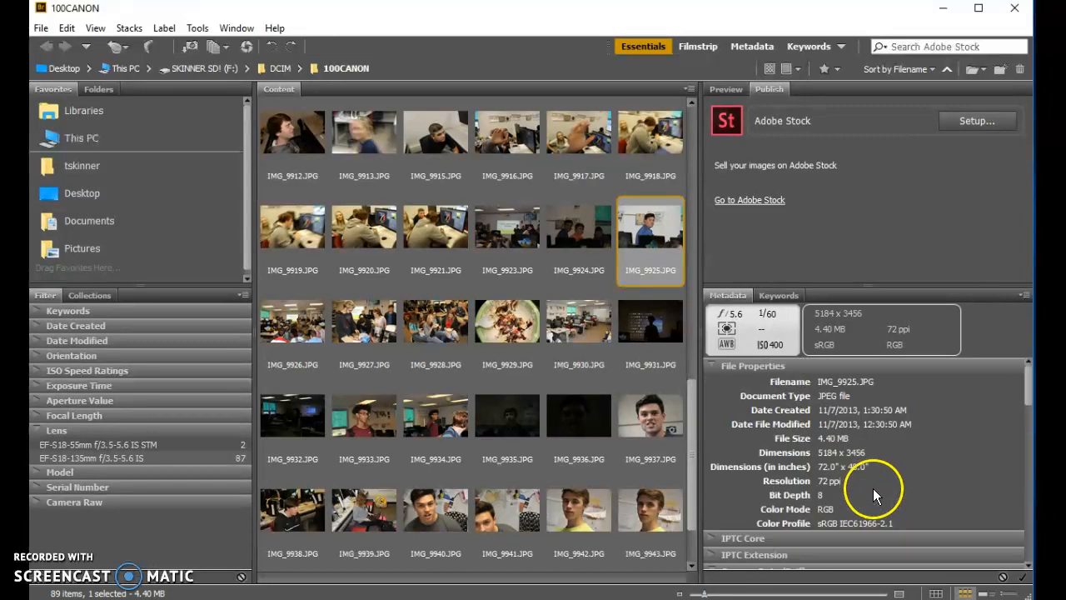
# Open IMG_9925.JPG in Photoshop and select its Background layer
pyautogui.doubleClick(653, 223)
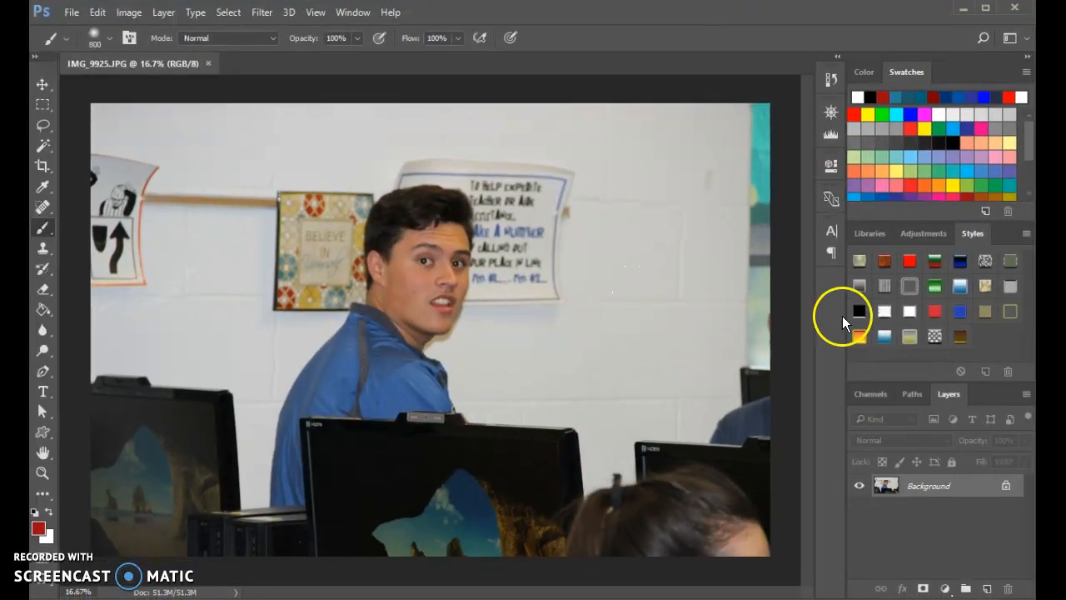
pyautogui.click(925, 490)
# Apply a Surface Blur filter to the Background layer with a radius of 33 pixels and a threshold of 51 levels
pyautogui.click(260, 13)
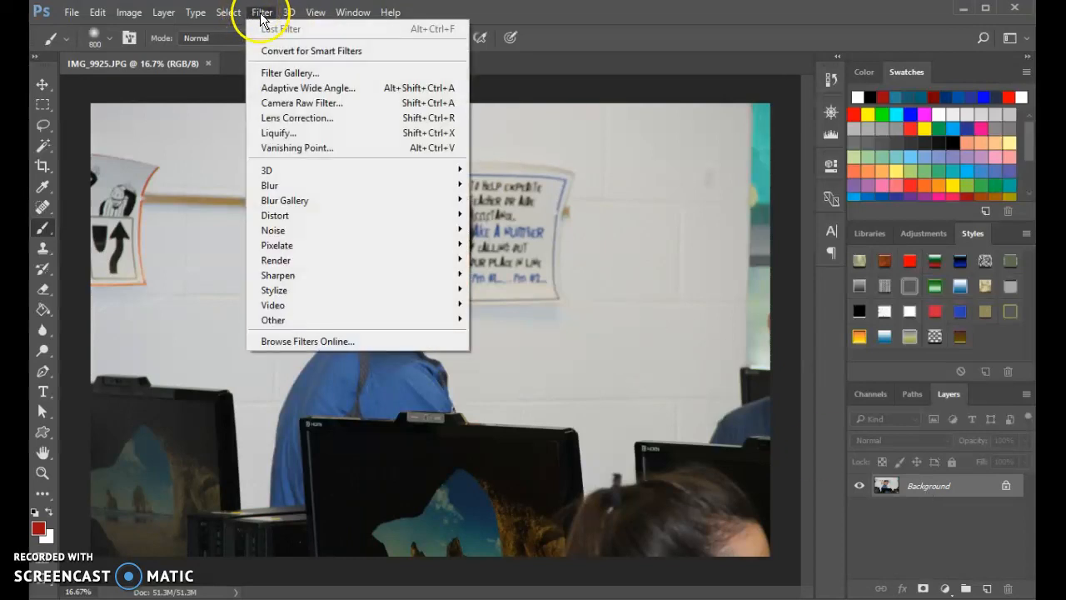
pyautogui.moveTo(301, 191)
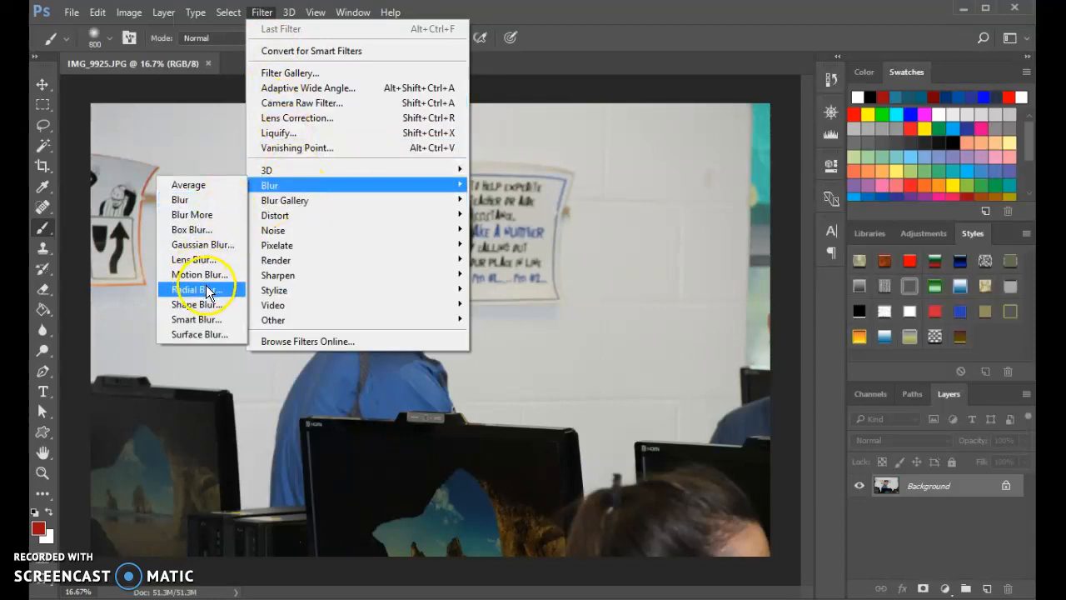
pyautogui.click(204, 334)
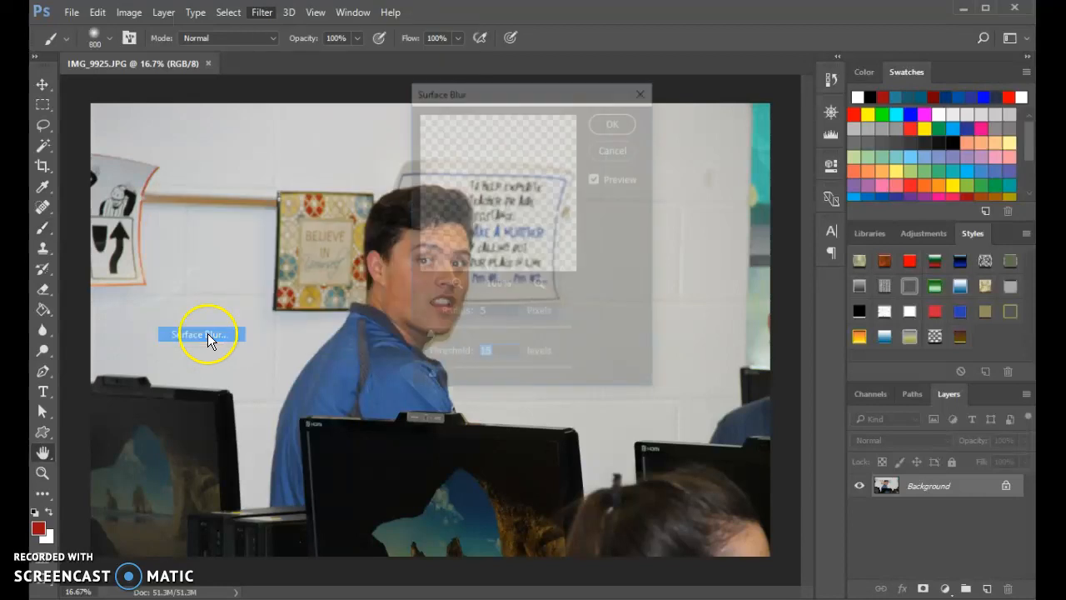
pyautogui.moveTo(483, 92); pyautogui.dragTo(703, 82)
pyautogui.moveTo(656, 331); pyautogui.dragTo(701, 328)
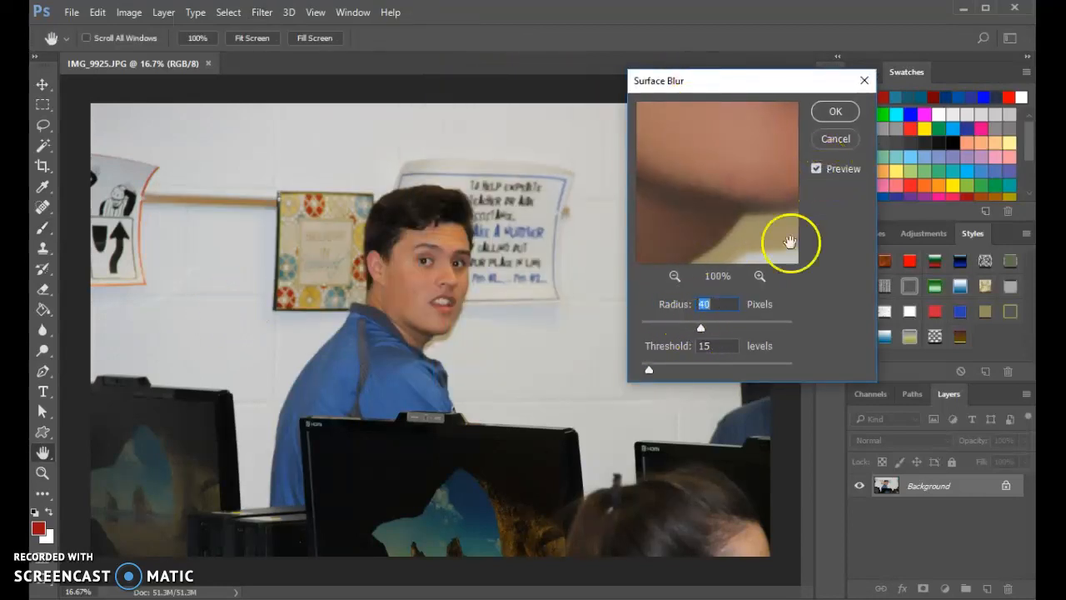
pyautogui.moveTo(649, 368); pyautogui.dragTo(708, 366)
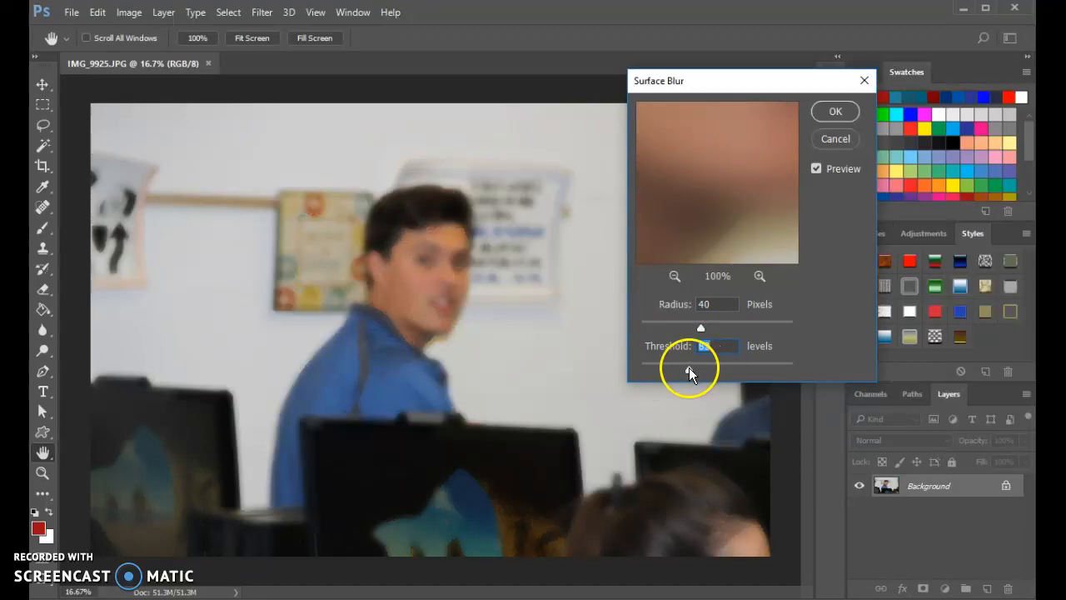
pyautogui.click(676, 369)
pyautogui.moveTo(683, 370); pyautogui.dragTo(666, 369)
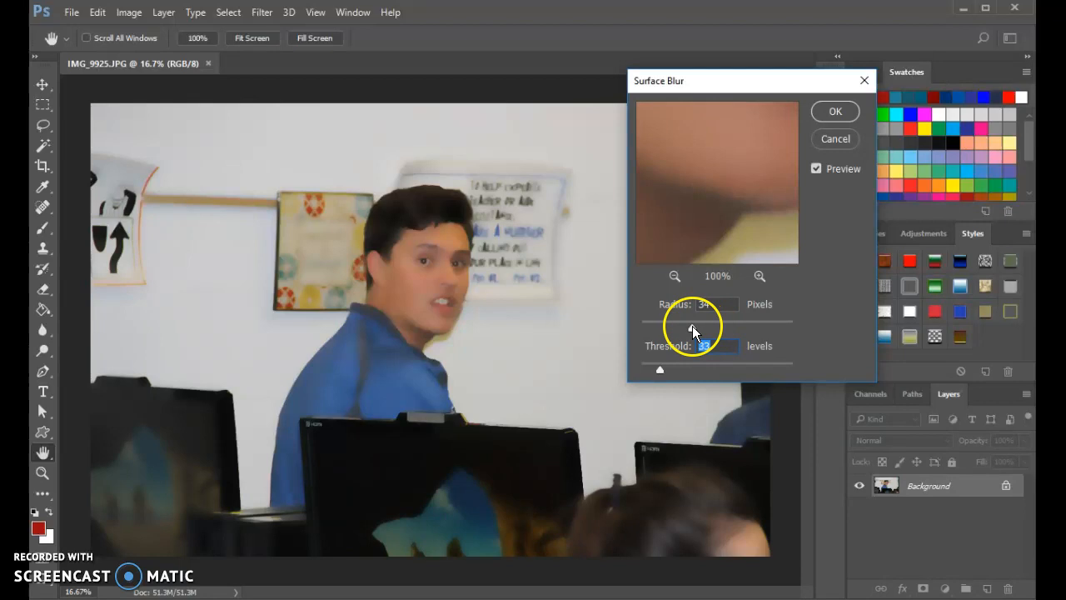
pyautogui.moveTo(680, 328); pyautogui.dragTo(670, 370)
pyautogui.moveTo(652, 328); pyautogui.dragTo(689, 327)
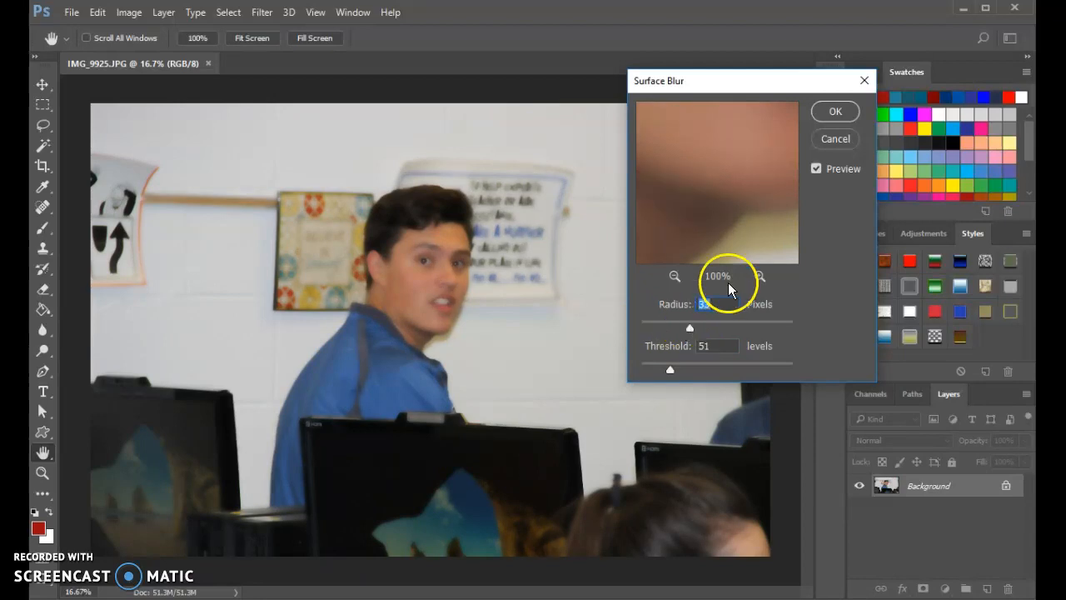
pyautogui.click(835, 112)
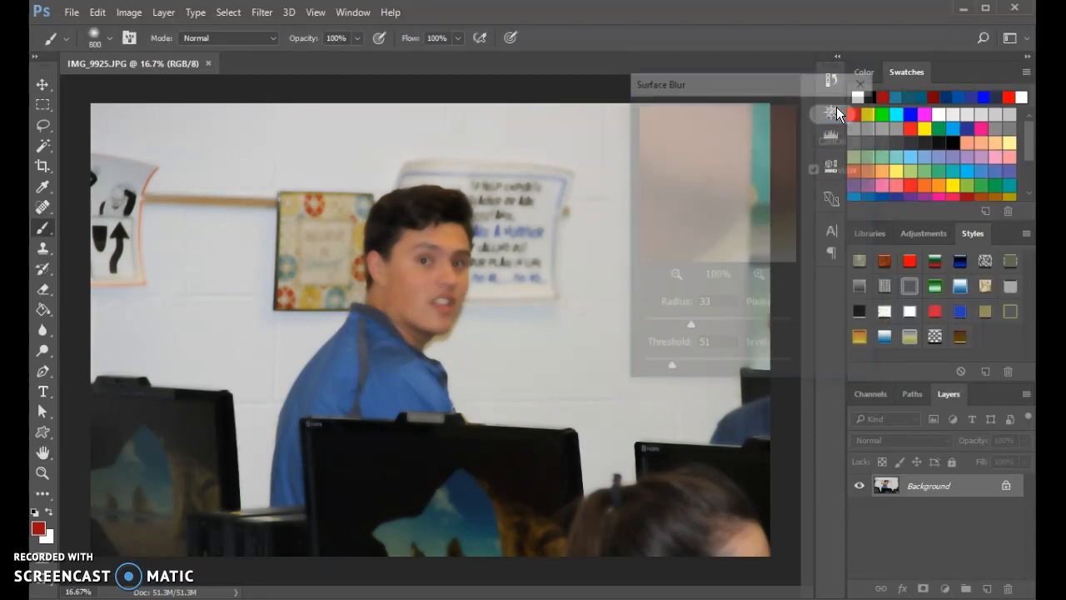
# Display the document's history and revert the image to its Open state, before the Surface Blur
pyautogui.click(912, 489)
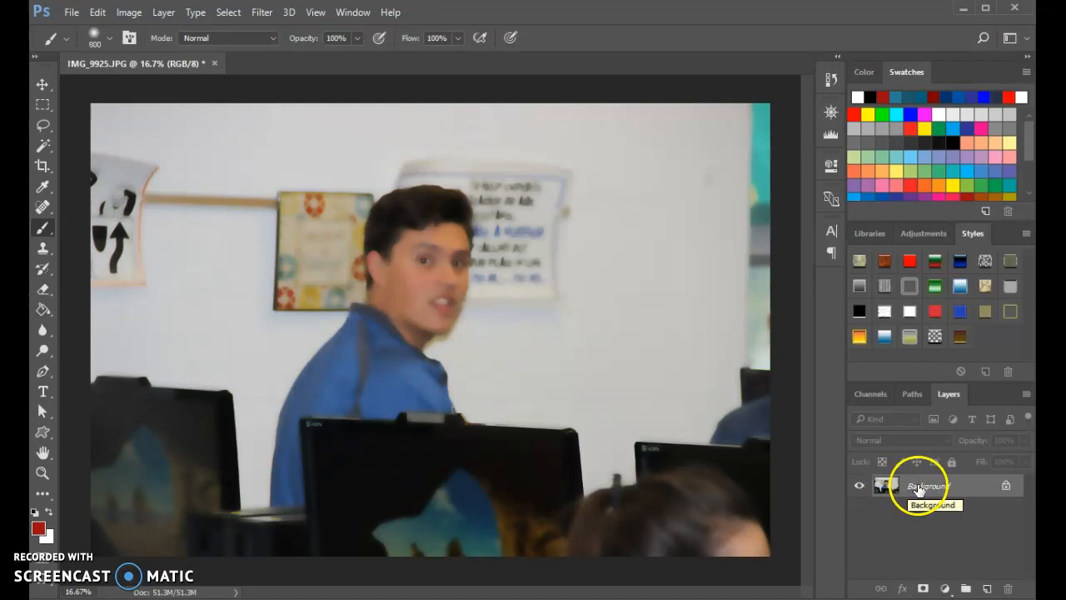
pyautogui.click(354, 13)
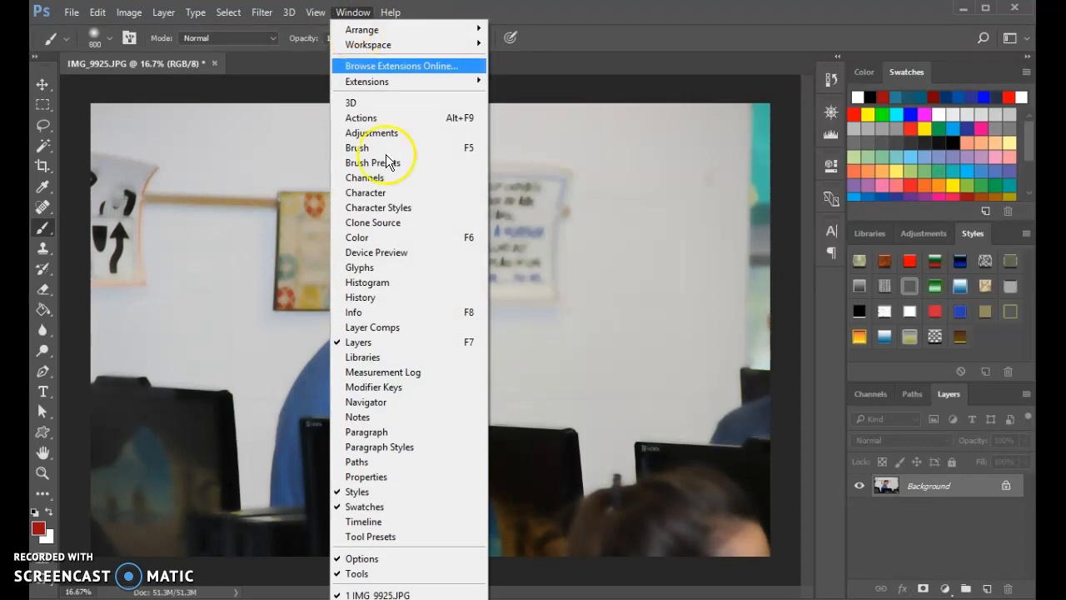
pyautogui.click(395, 299)
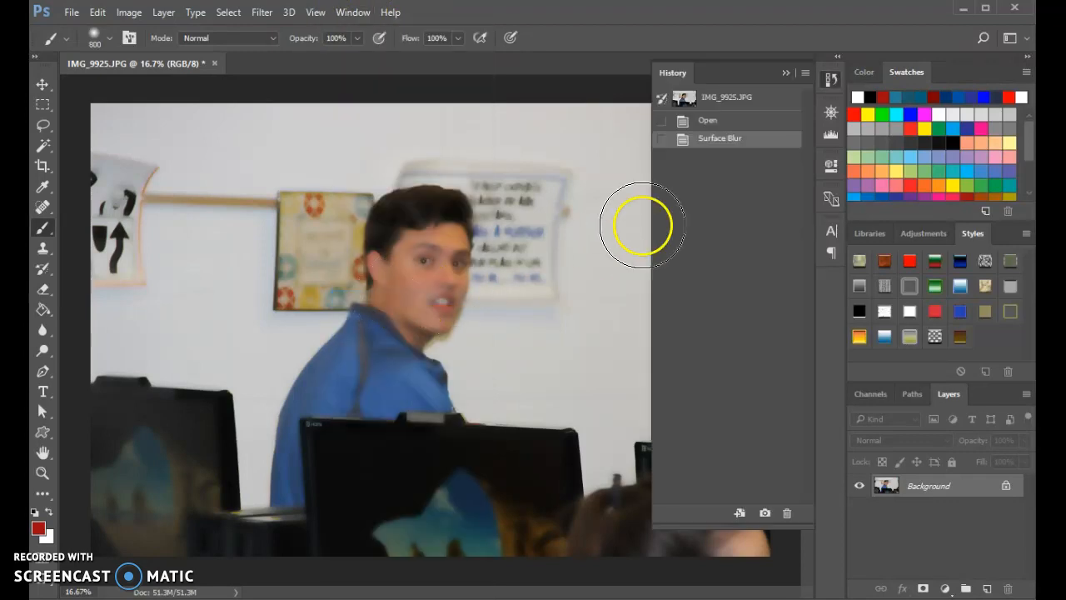
pyautogui.click(702, 121)
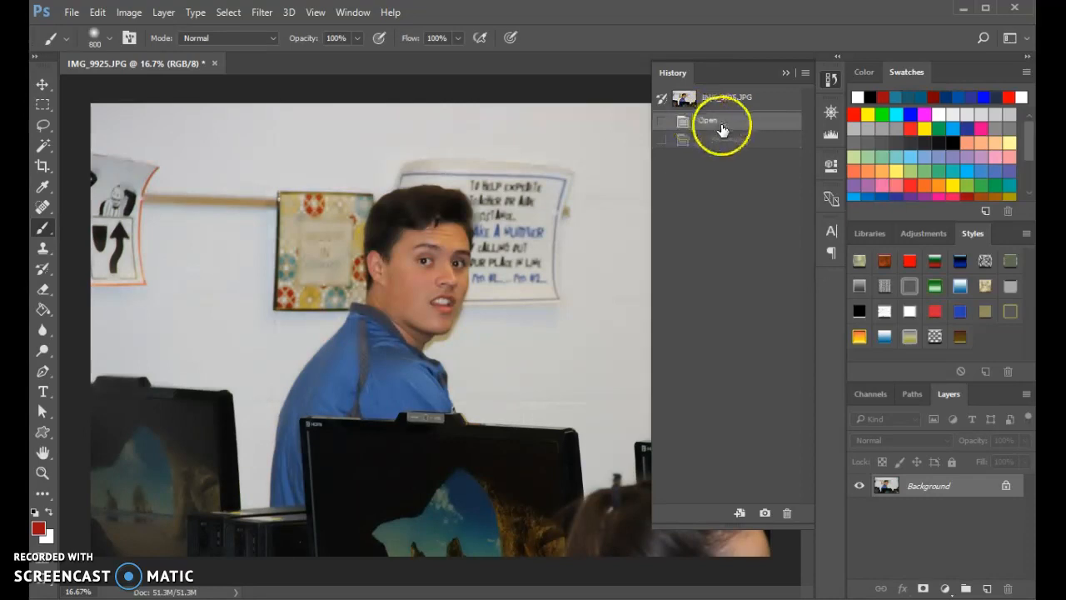
# Convert the Background layer to a smart object
pyautogui.rightClick(907, 483)
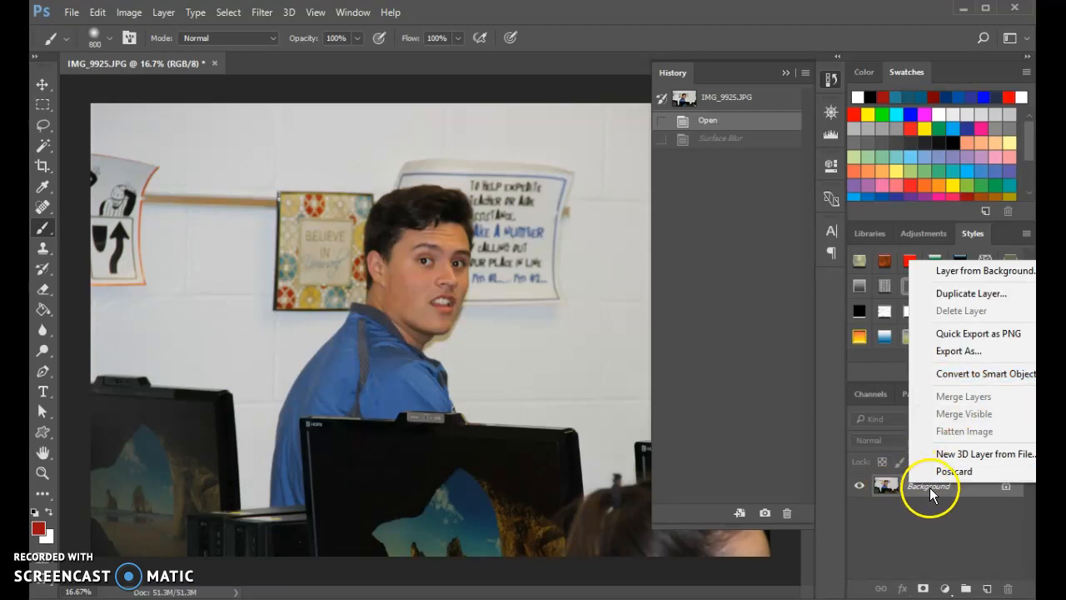
pyautogui.click(981, 374)
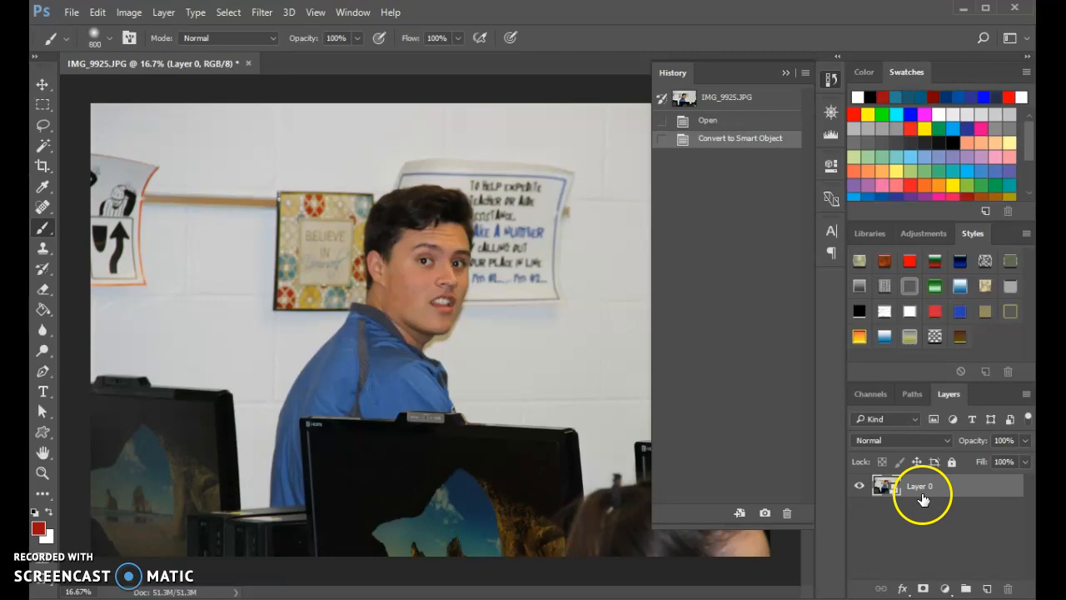
# Apply a Mosaic pixelate filter with a cell size of 75 square to the smart object Layer 0
pyautogui.click(263, 12)
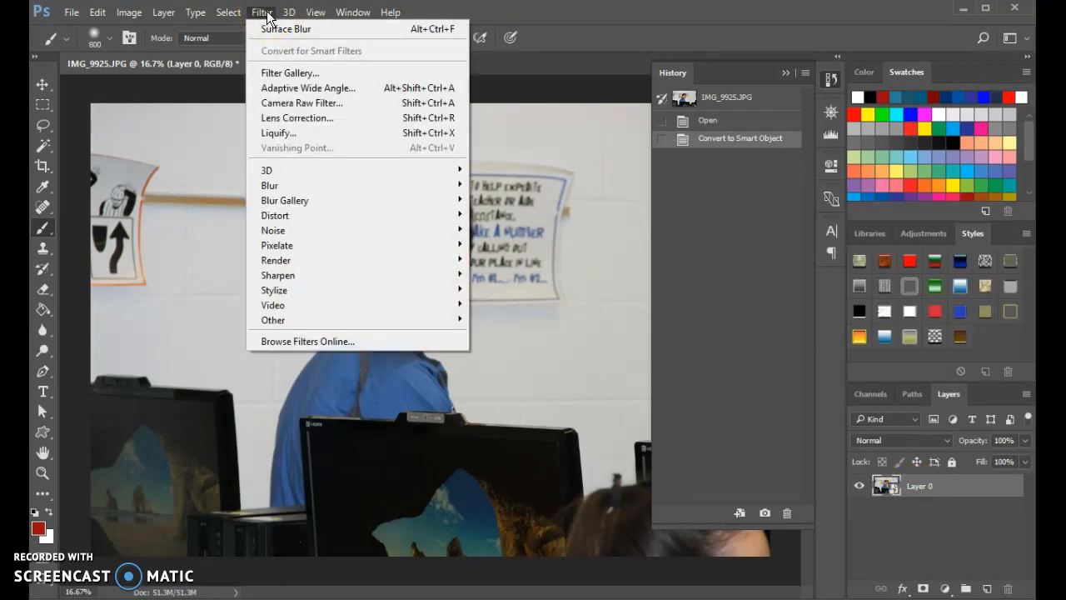
pyautogui.click(277, 214)
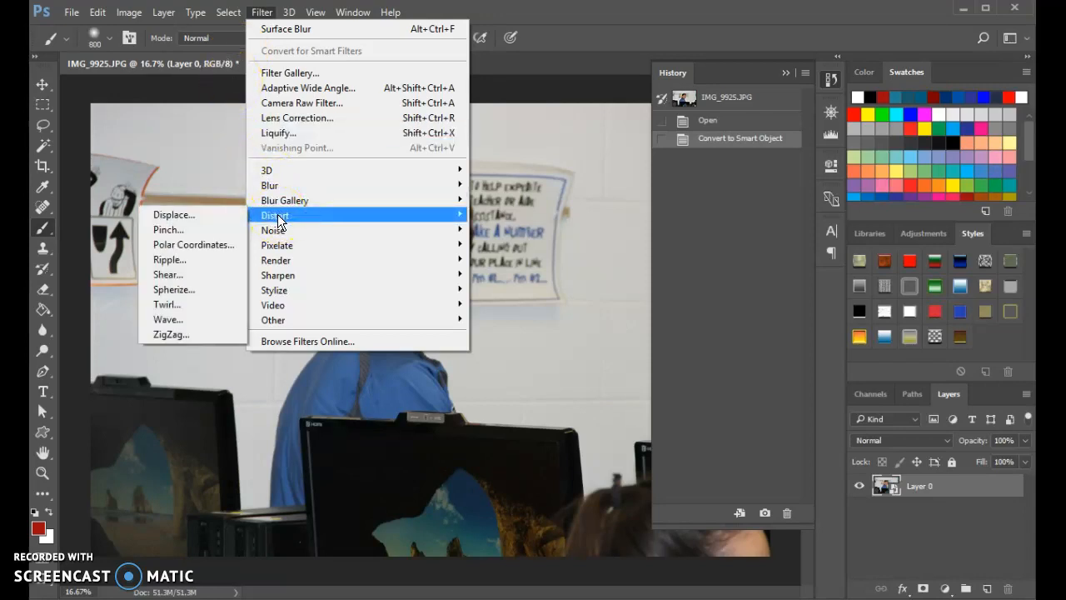
pyautogui.click(279, 244)
pyautogui.click(208, 306)
pyautogui.click(202, 318)
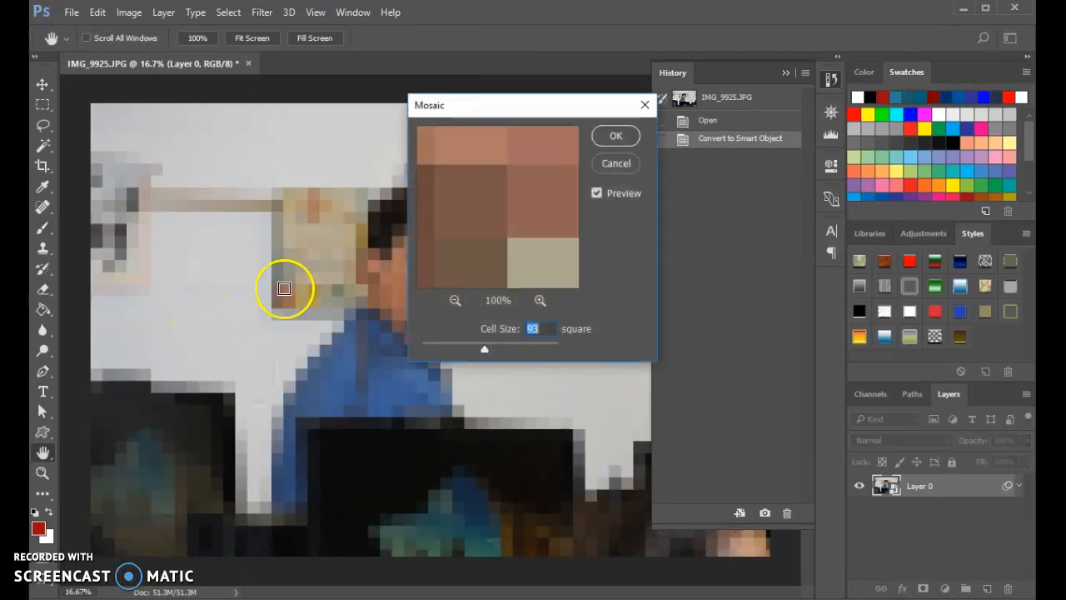
pyautogui.moveTo(502, 114); pyautogui.dragTo(634, 106)
pyautogui.moveTo(624, 348); pyautogui.dragTo(612, 347)
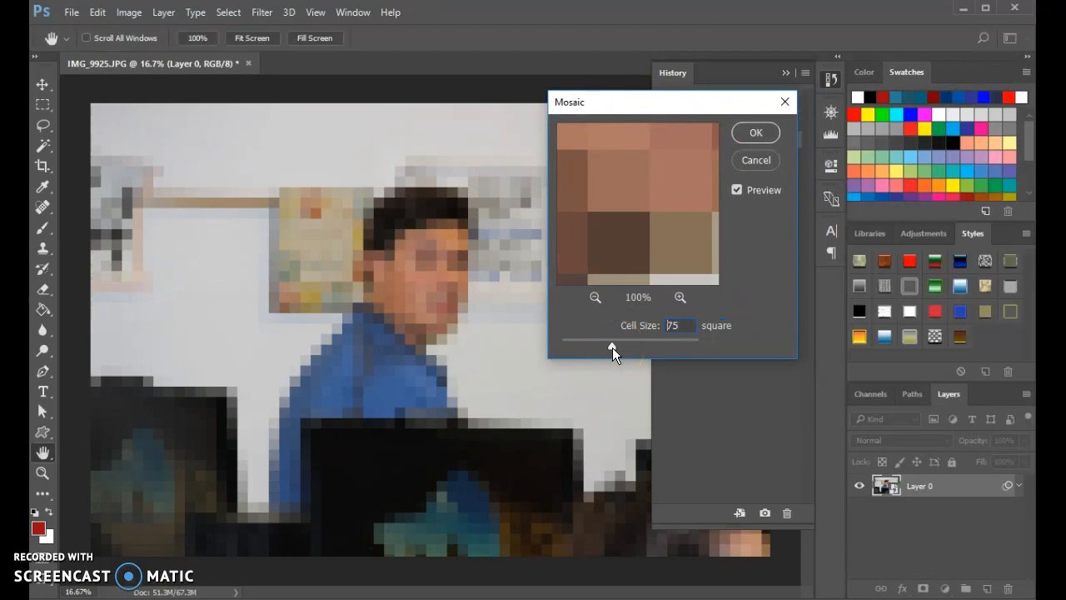
pyautogui.click(694, 226)
pyautogui.click(756, 133)
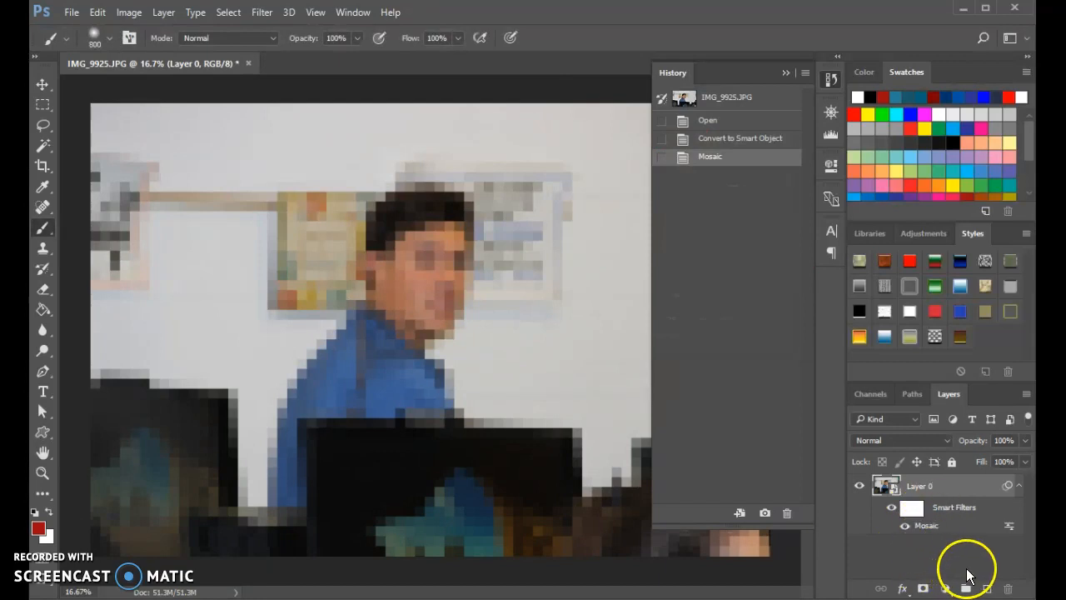
# Select the Smart Filters mask of Layer 0 and make black the foreground color for the Brush tool
pyautogui.click(912, 508)
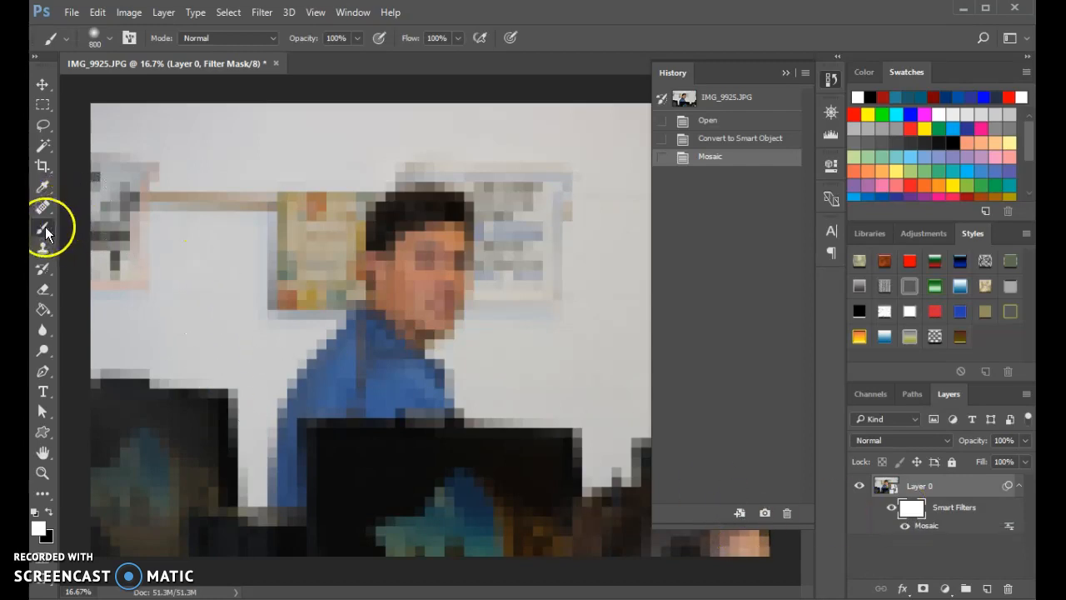
pyautogui.click(39, 510)
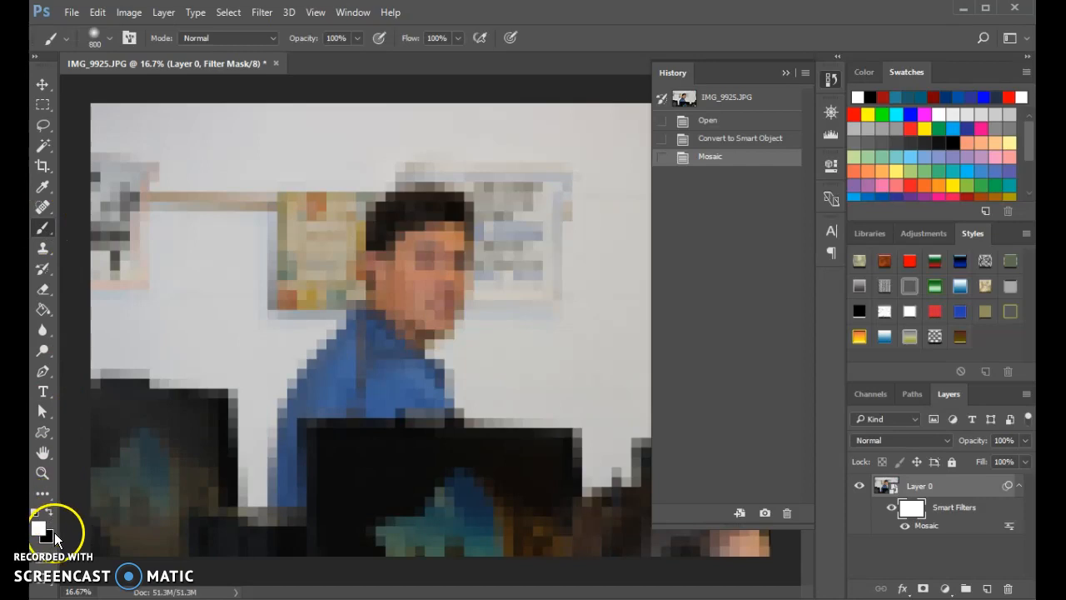
pyautogui.click(50, 511)
pyautogui.click(37, 512)
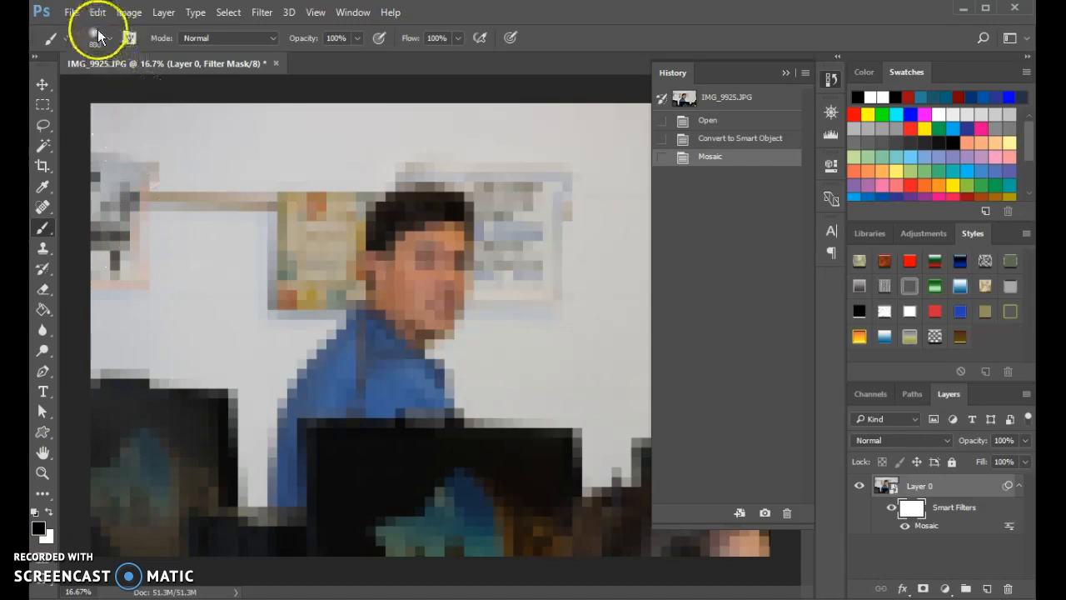
# Make Layer 0 itself the active target instead of its Smart Filters mask
pyautogui.click(914, 513)
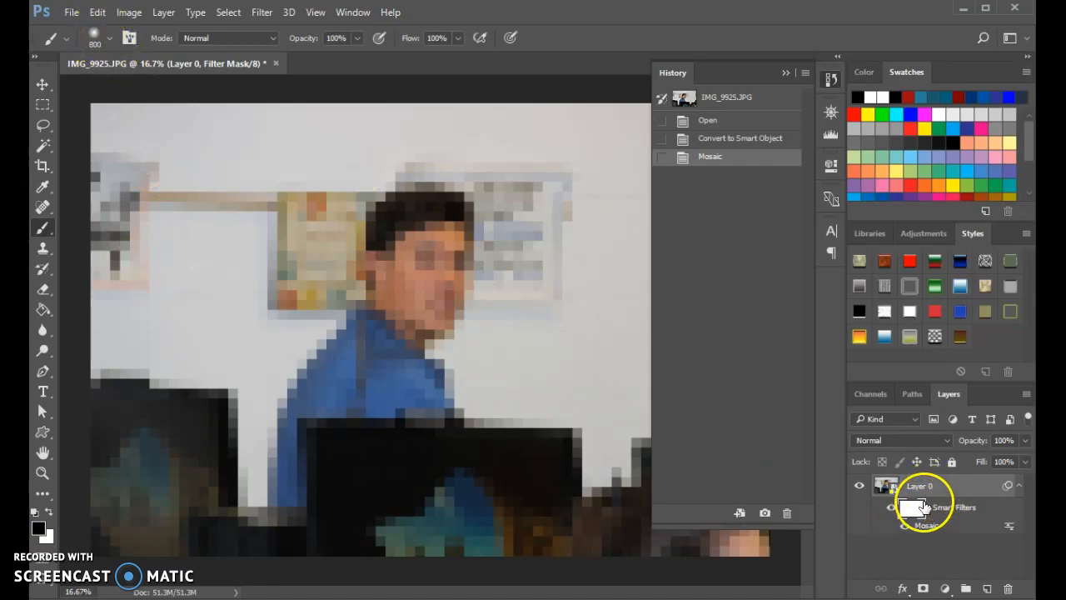
pyautogui.click(958, 488)
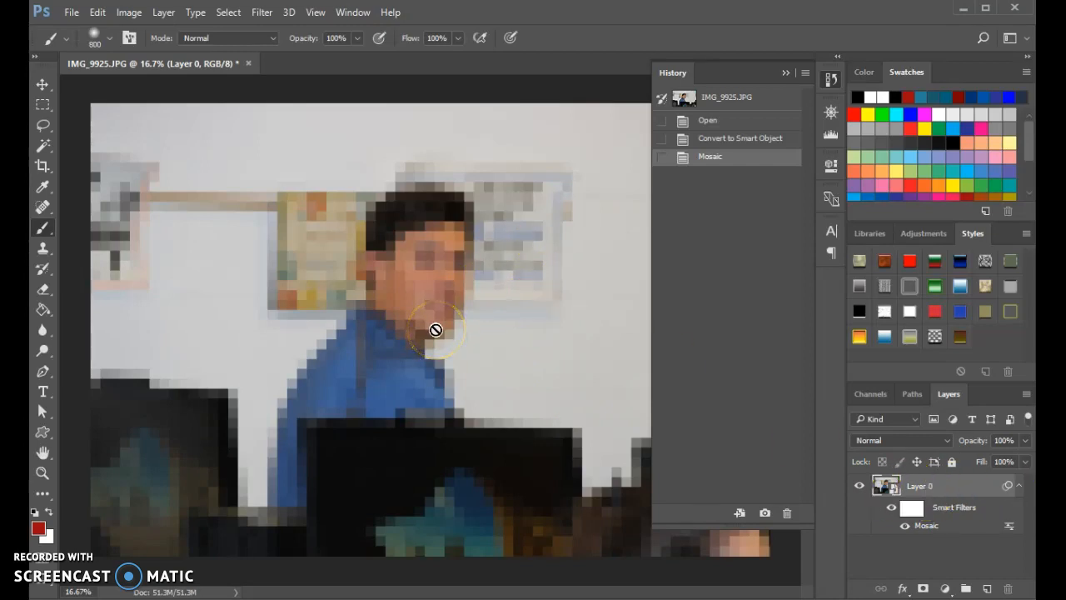
pyautogui.moveTo(888, 473); pyautogui.dragTo(909, 495)
pyautogui.click(508, 278)
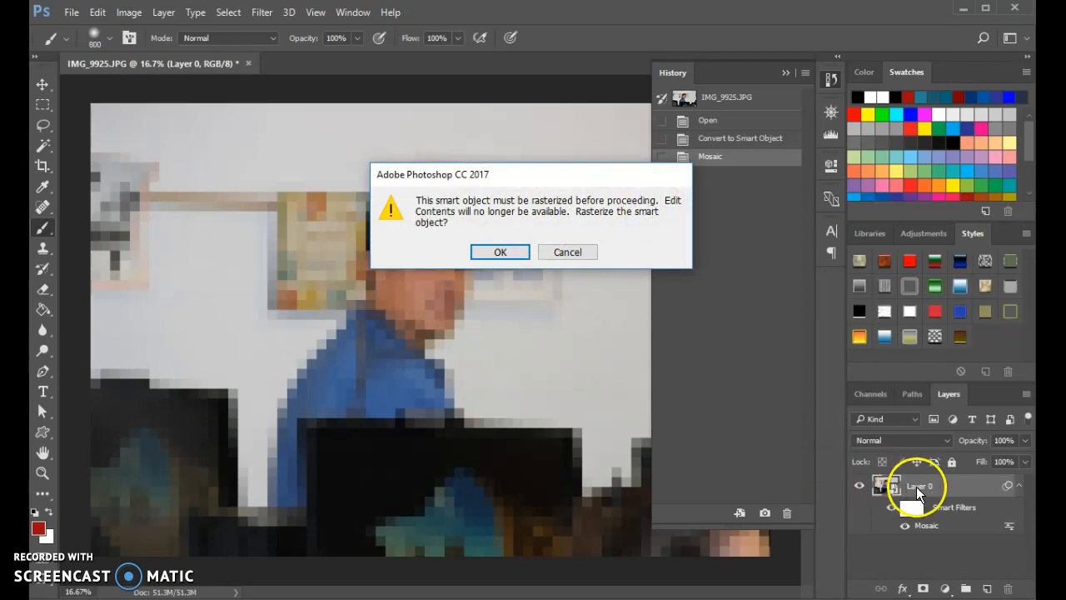
pyautogui.click(566, 251)
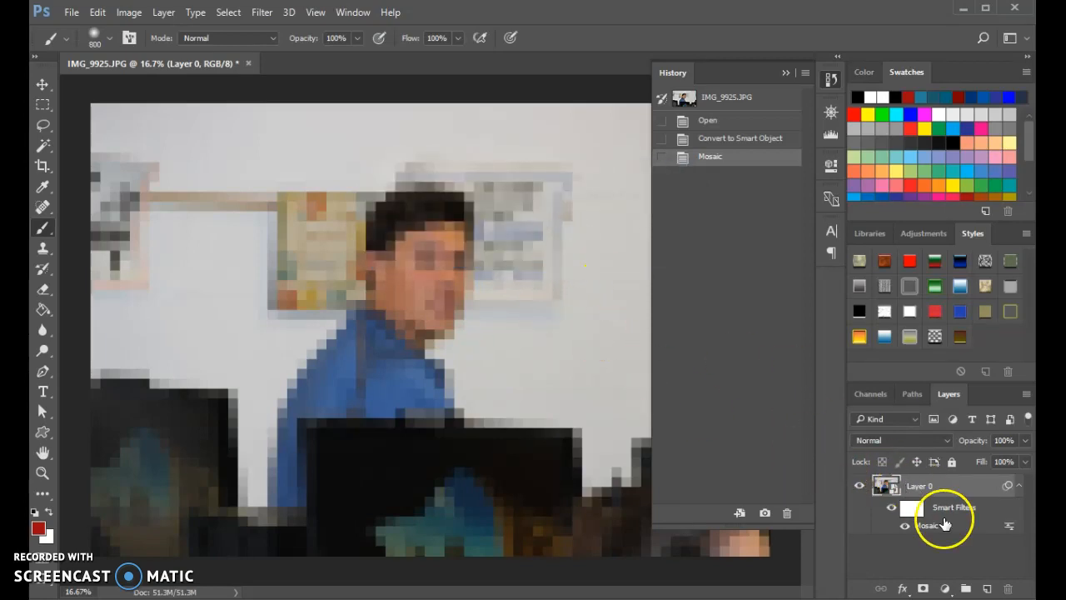
# Paint black over the man's head on the Smart Filters mask to hide the mosaic there
pyautogui.click(913, 511)
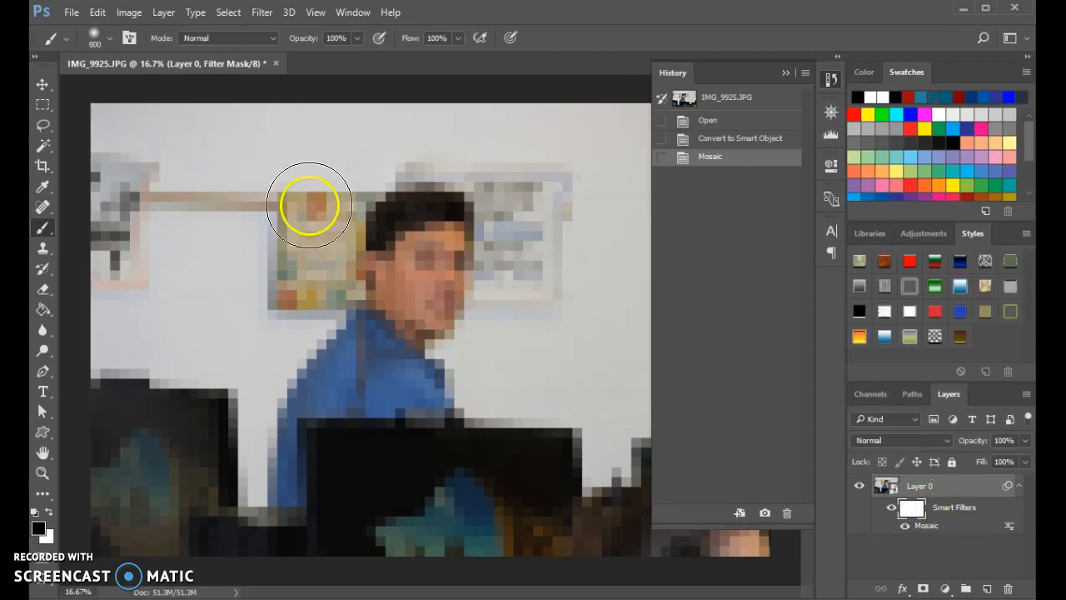
pyautogui.moveTo(416, 218)
pyautogui.mouseDown()
pyautogui.moveTo(398, 240)
pyautogui.moveTo(396, 285)
pyautogui.moveTo(419, 296)
pyautogui.moveTo(460, 249)
pyautogui.moveTo(444, 235)
pyautogui.moveTo(406, 269)
pyautogui.moveTo(412, 316)
pyautogui.mouseUp()
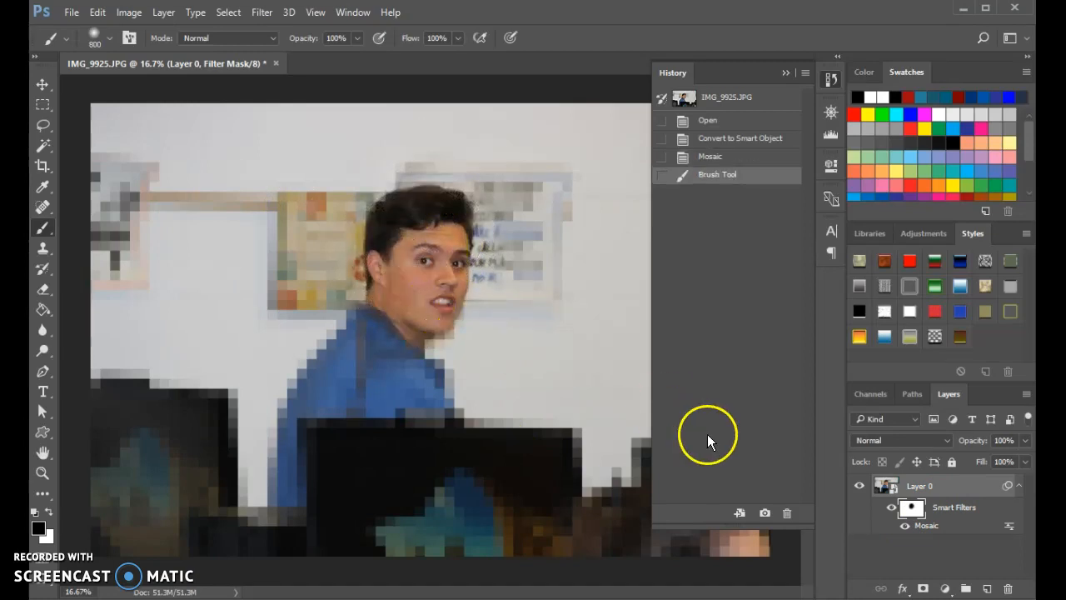
# Fill the Smart Filters mask with black, and paint white over the man's face to limit the mosaic to it
pyautogui.click(910, 510)
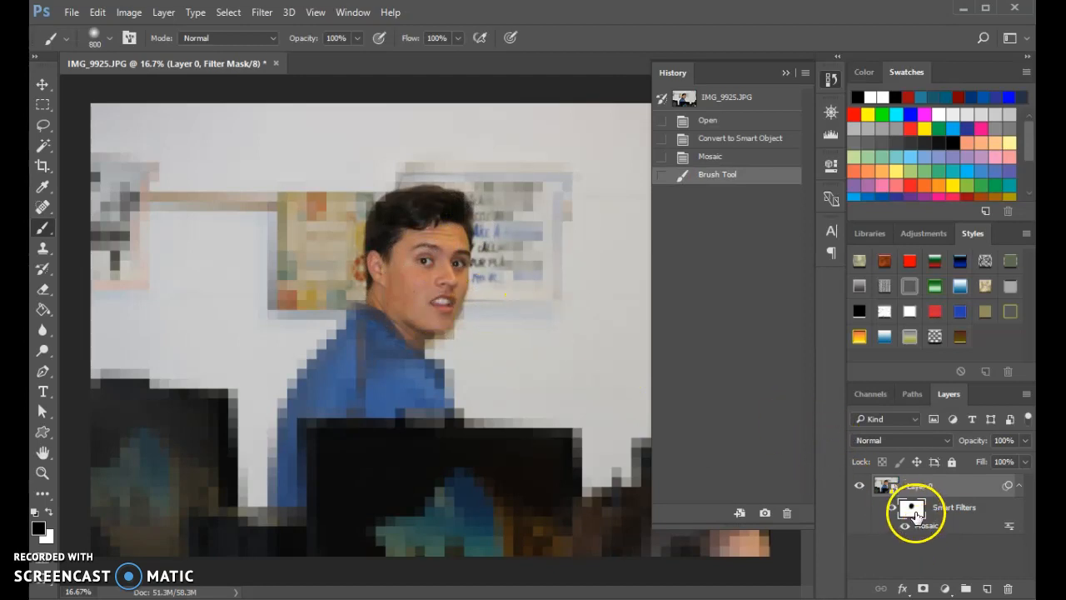
pyautogui.hotkey('alt', 'BackSpace')
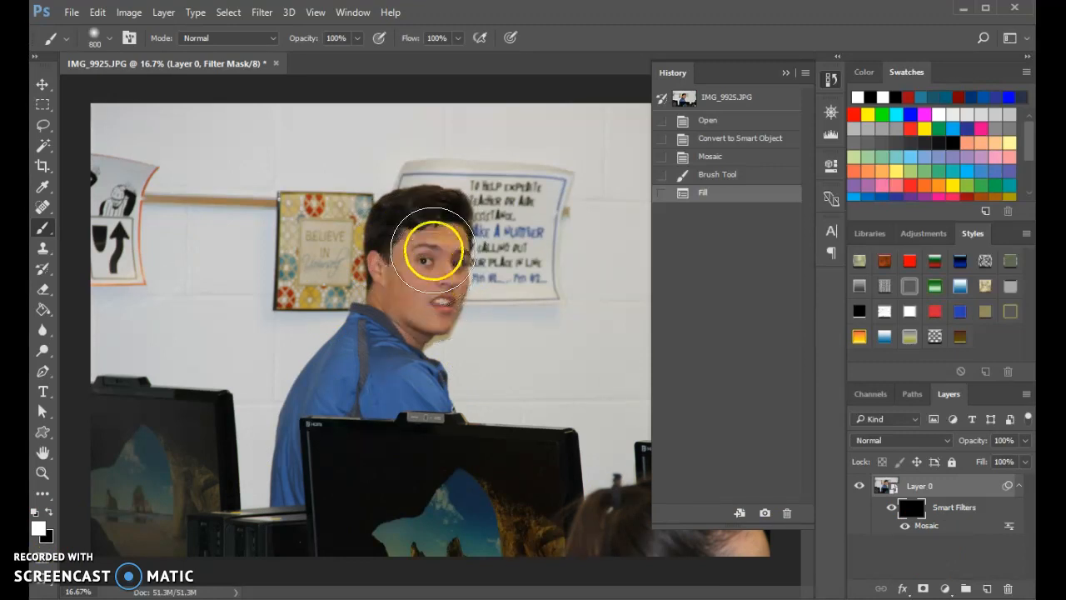
pyautogui.moveTo(437, 248)
pyautogui.mouseDown()
pyautogui.moveTo(424, 303)
pyautogui.moveTo(428, 248)
pyautogui.moveTo(430, 289)
pyautogui.moveTo(430, 267)
pyautogui.moveTo(412, 275)
pyautogui.mouseUp()
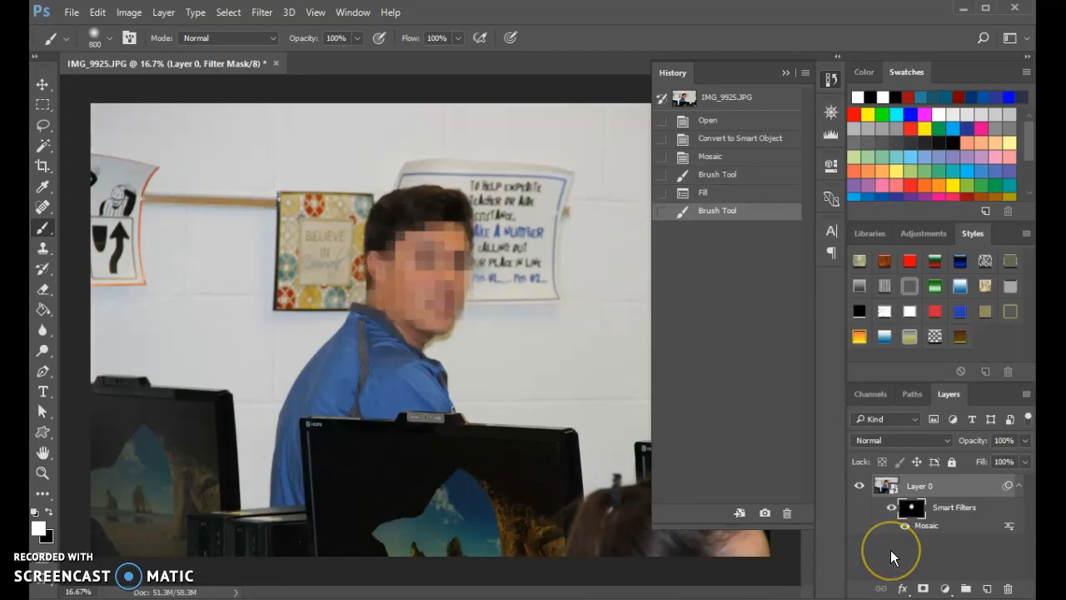
# Toggle Layer 0's smart filters off and on to compare the result, and leave them disabled
pyautogui.click(893, 515)
pyautogui.click(892, 509)
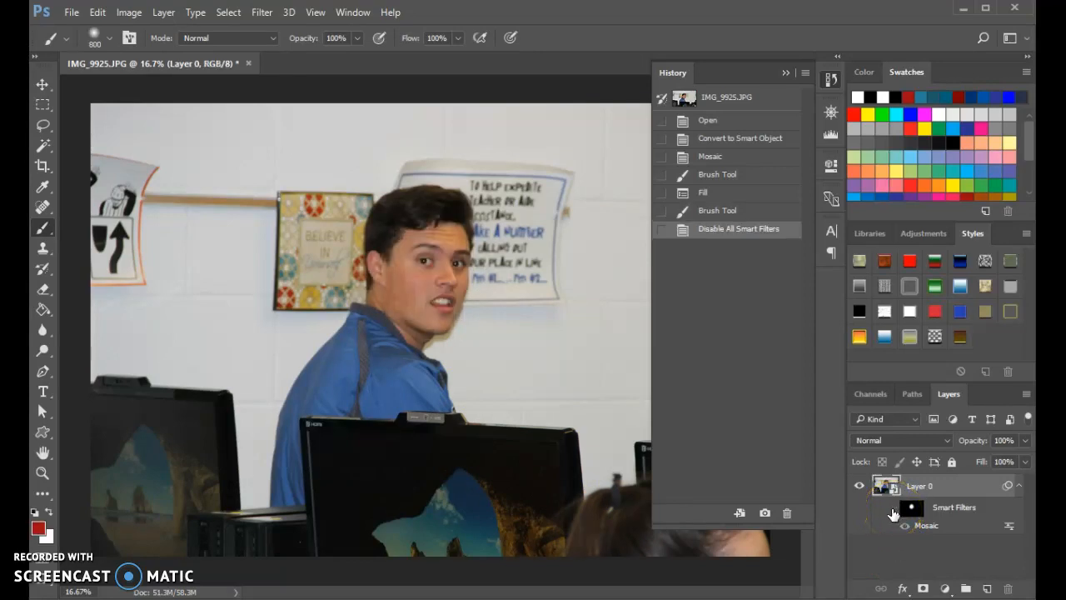
pyautogui.click(892, 509)
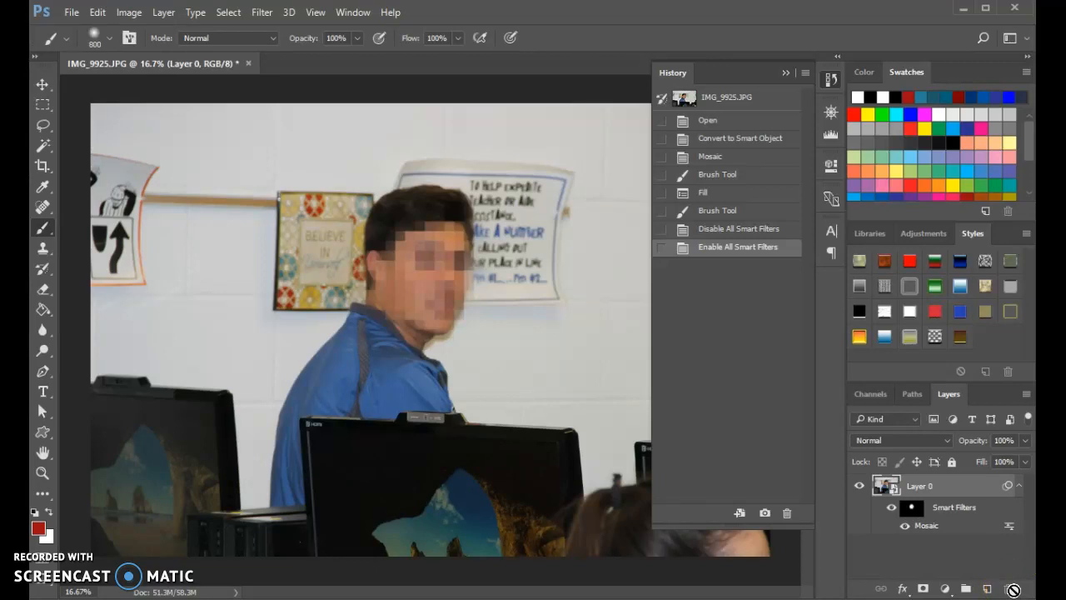
pyautogui.click(892, 508)
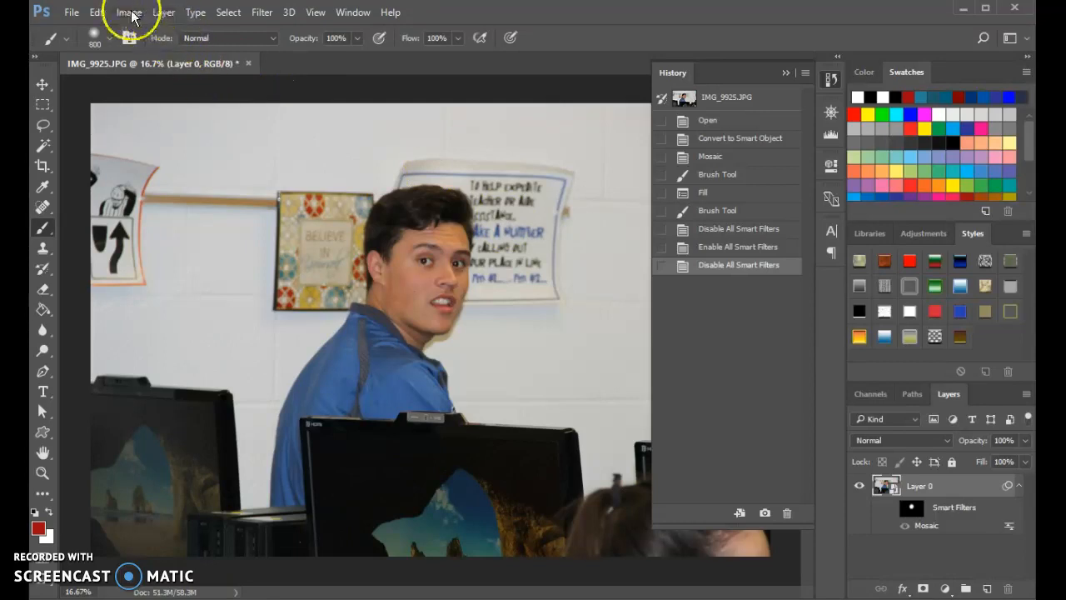
# Add a Black & White adjustment layer with Reds 29, Yellows 102, Greens 144, Cyans 140, Blues 42 and Magentas 92
pyautogui.click(945, 591)
pyautogui.click(950, 594)
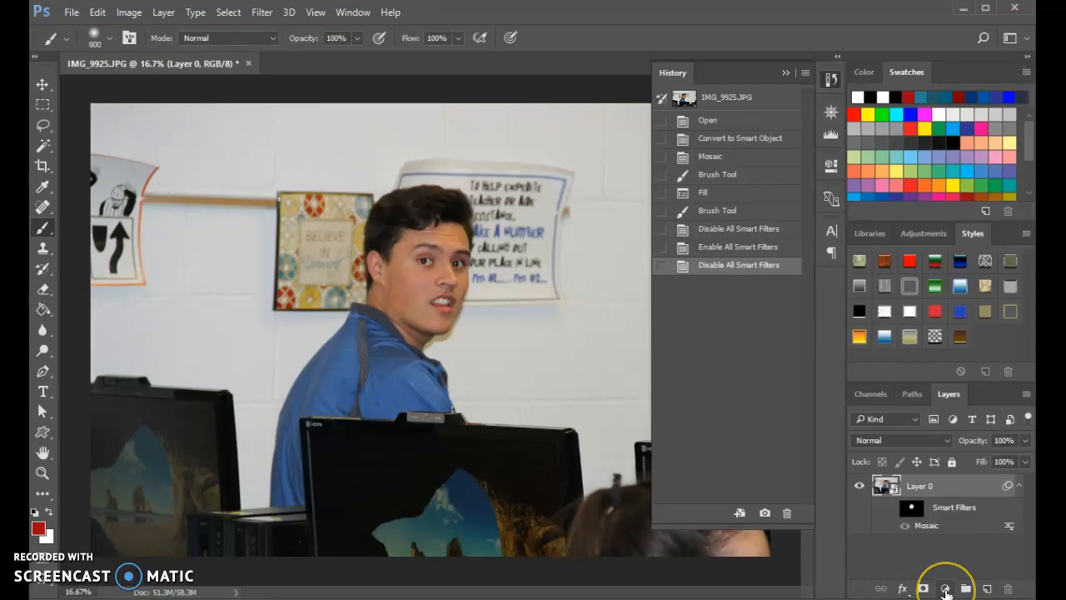
pyautogui.click(945, 590)
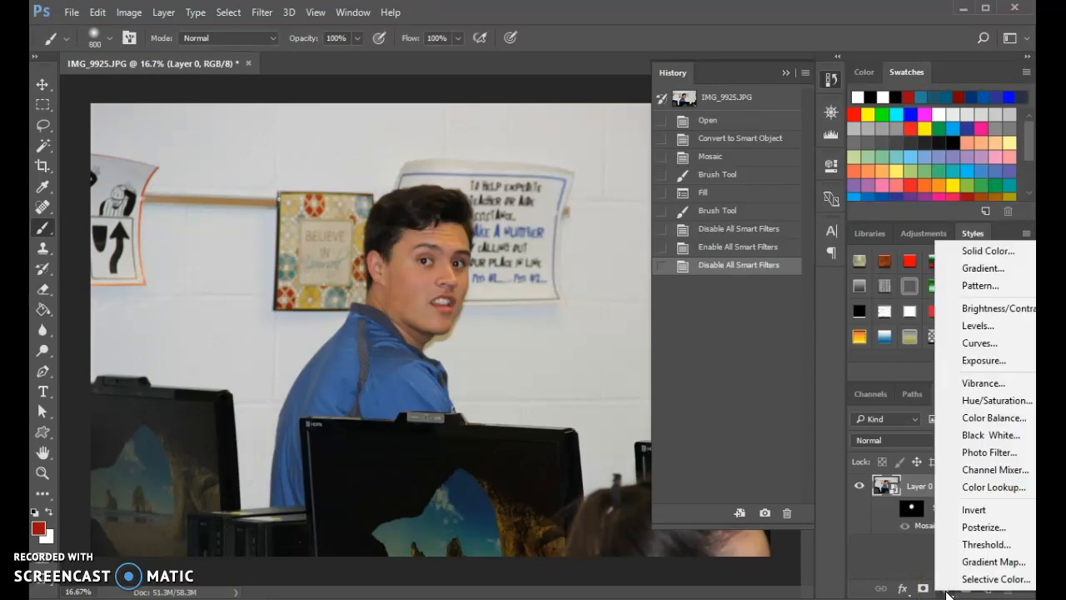
pyautogui.click(976, 435)
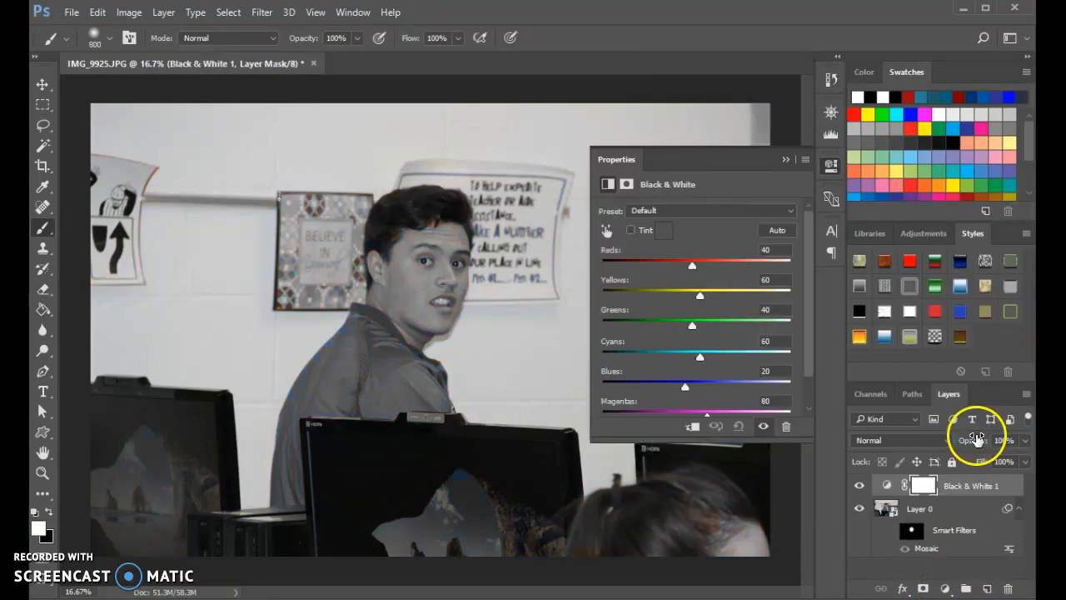
pyautogui.moveTo(691, 266); pyautogui.dragTo(730, 358)
pyautogui.moveTo(685, 386)
pyautogui.mouseDown()
pyautogui.moveTo(655, 388)
pyautogui.moveTo(728, 395)
pyautogui.moveTo(677, 398)
pyautogui.moveTo(691, 402)
pyautogui.moveTo(693, 389)
pyautogui.mouseUp()
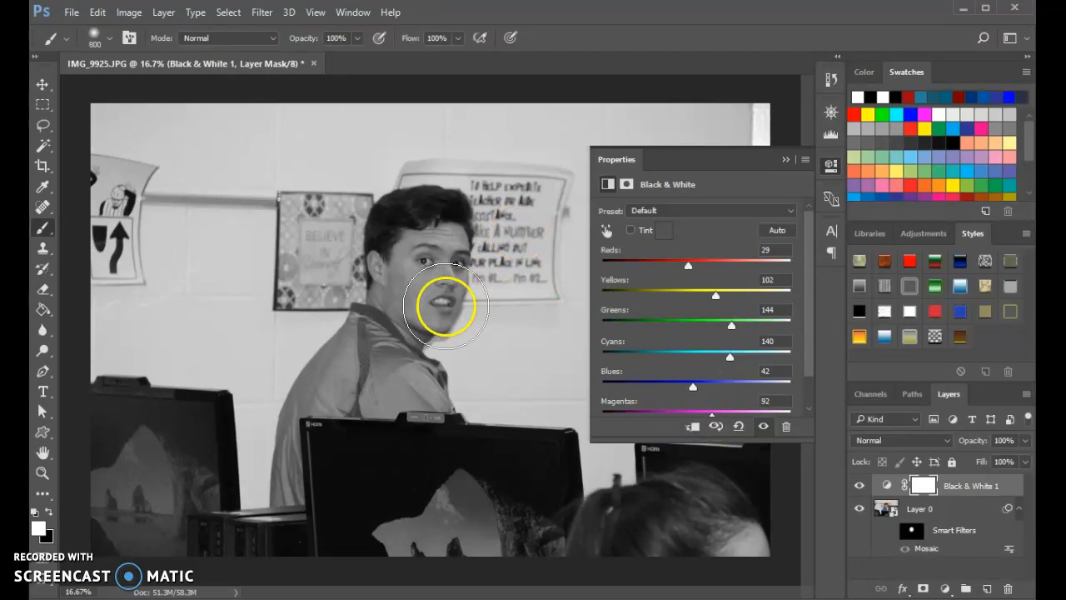
pyautogui.click(785, 160)
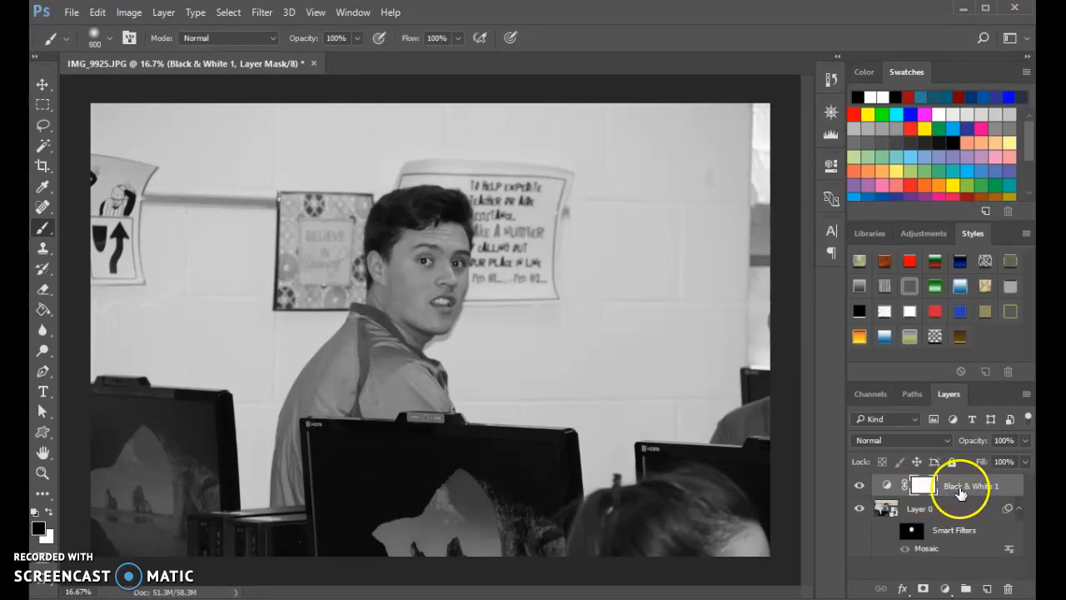
# Paint black over the man on the Black & White layer mask to restore his original color
pyautogui.click(416, 226)
pyautogui.moveTo(416, 226)
pyautogui.mouseDown()
pyautogui.moveTo(431, 253)
pyautogui.moveTo(418, 260)
pyautogui.moveTo(402, 324)
pyautogui.moveTo(422, 240)
pyautogui.moveTo(359, 358)
pyautogui.moveTo(371, 338)
pyautogui.moveTo(412, 391)
pyautogui.moveTo(396, 370)
pyautogui.moveTo(432, 233)
pyautogui.moveTo(401, 332)
pyautogui.moveTo(314, 423)
pyautogui.moveTo(298, 478)
pyautogui.moveTo(307, 493)
pyautogui.moveTo(368, 417)
pyautogui.moveTo(421, 258)
pyautogui.mouseUp()
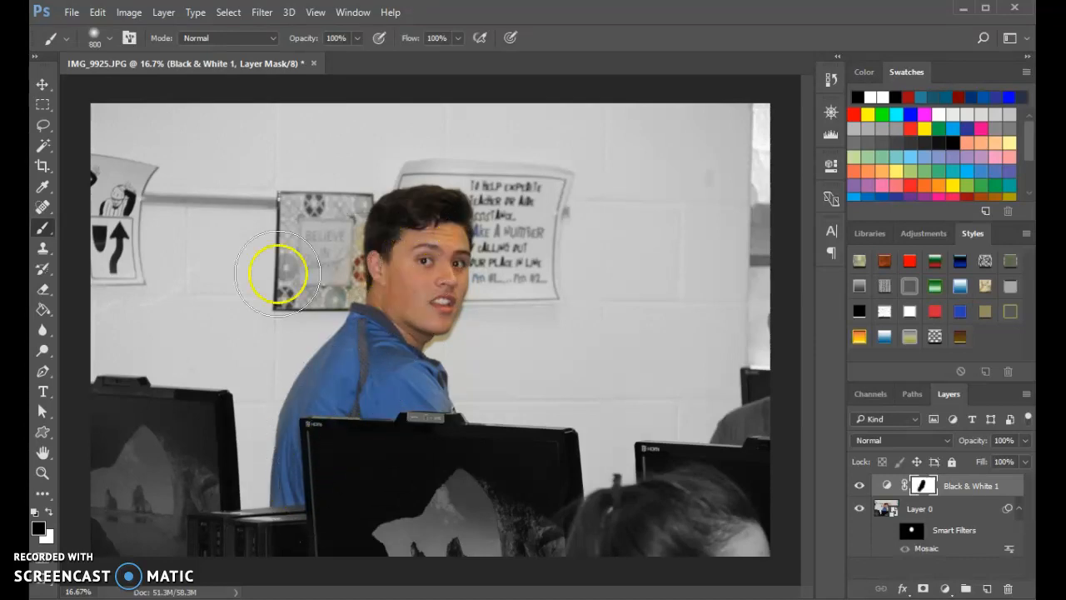
# Reduce the brush to 100 and paint white on the mask around the head to remove color spill from the picture frame and wall
pyautogui.click(43, 473)
pyautogui.click(338, 274)
pyautogui.click(392, 265)
pyautogui.click(428, 258)
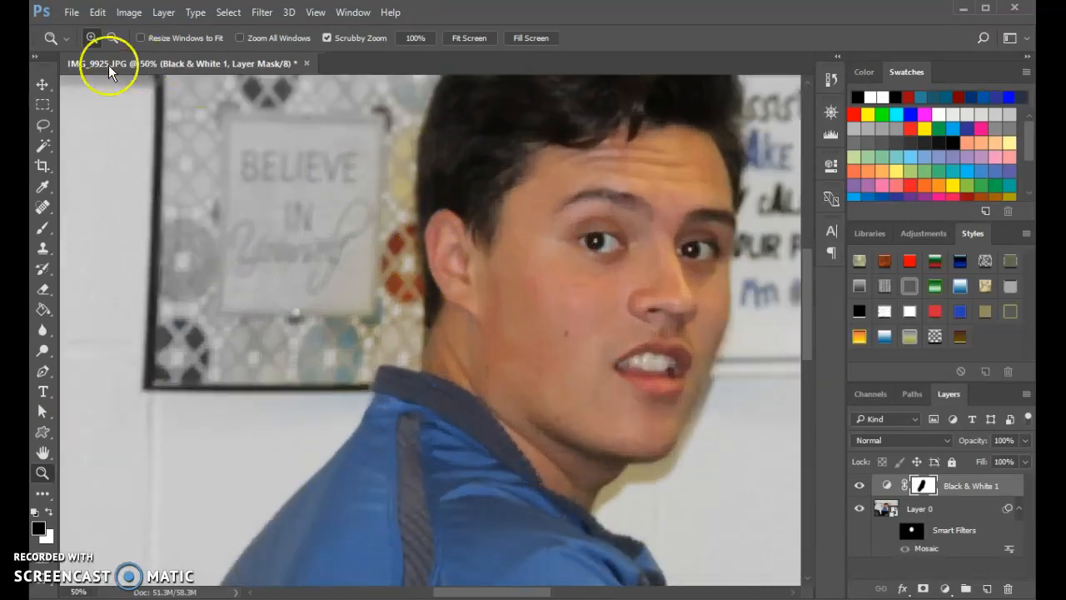
pyautogui.click(51, 511)
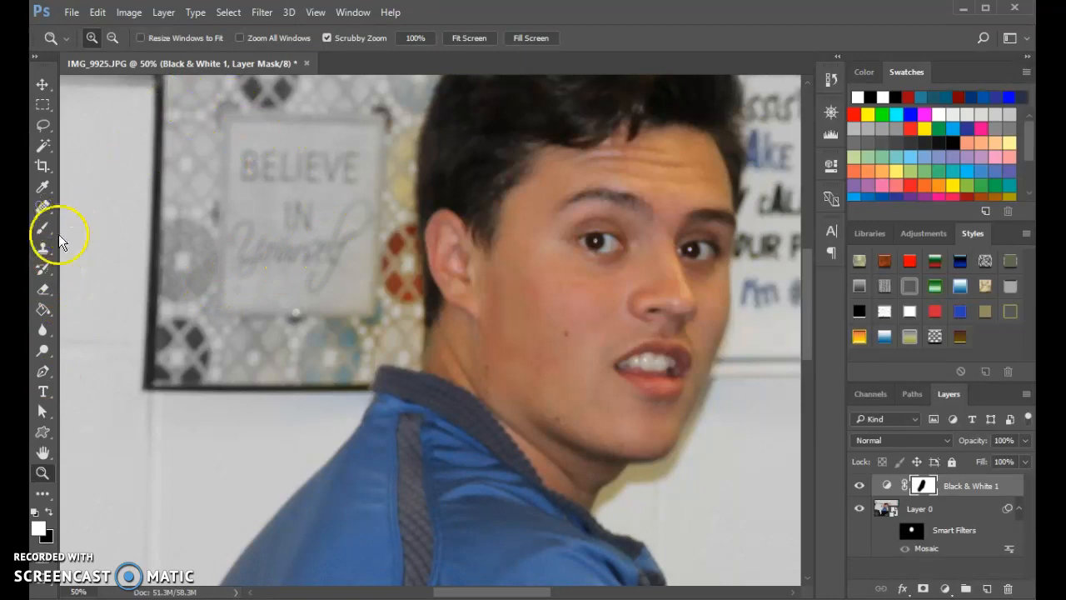
pyautogui.press('b')
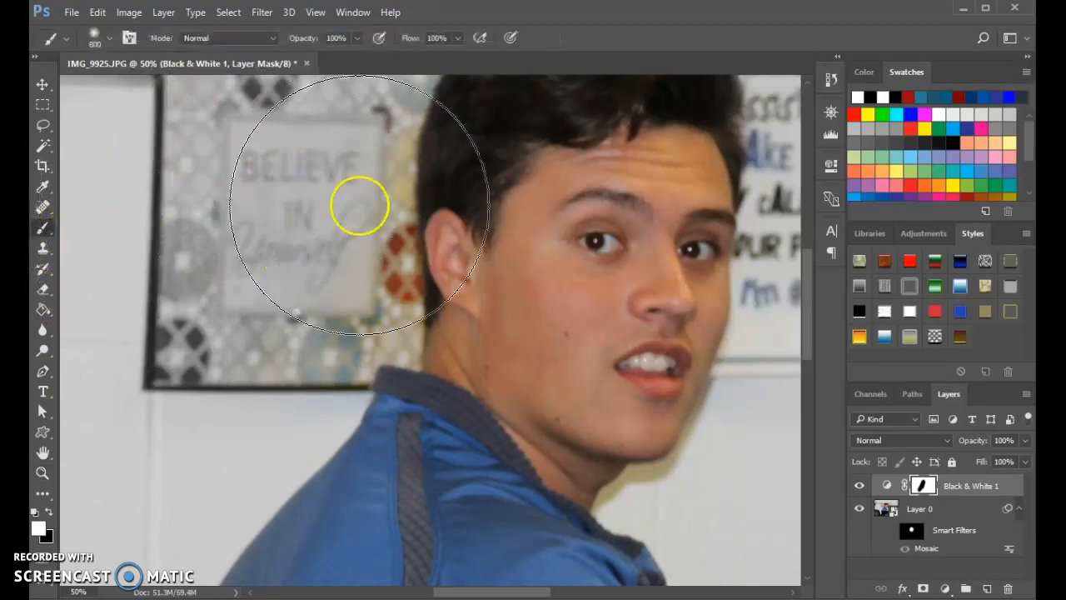
pyautogui.press('[')
pyautogui.press('[')
pyautogui.press('[')
pyautogui.press('[')
pyautogui.press('[')
pyautogui.press('[')
pyautogui.press('[')
pyautogui.press('[')
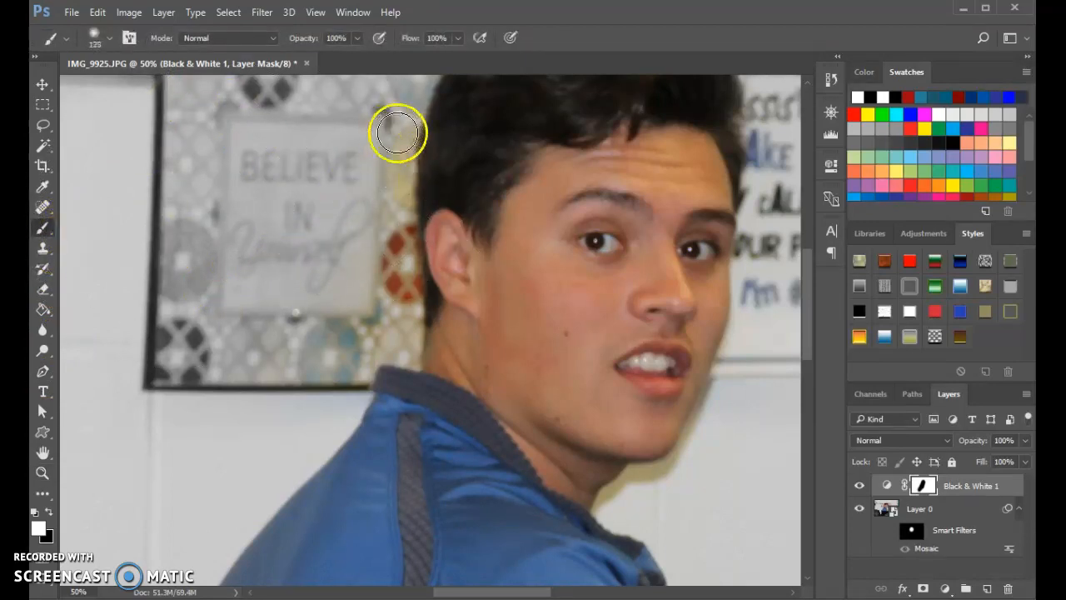
pyautogui.moveTo(382, 175)
pyautogui.mouseDown()
pyautogui.moveTo(376, 325)
pyautogui.moveTo(380, 237)
pyautogui.moveTo(395, 316)
pyautogui.moveTo(400, 220)
pyautogui.moveTo(410, 262)
pyautogui.moveTo(403, 347)
pyautogui.moveTo(363, 351)
pyautogui.moveTo(345, 322)
pyautogui.moveTo(320, 371)
pyautogui.moveTo(365, 349)
pyautogui.moveTo(341, 394)
pyautogui.moveTo(405, 344)
pyautogui.mouseUp()
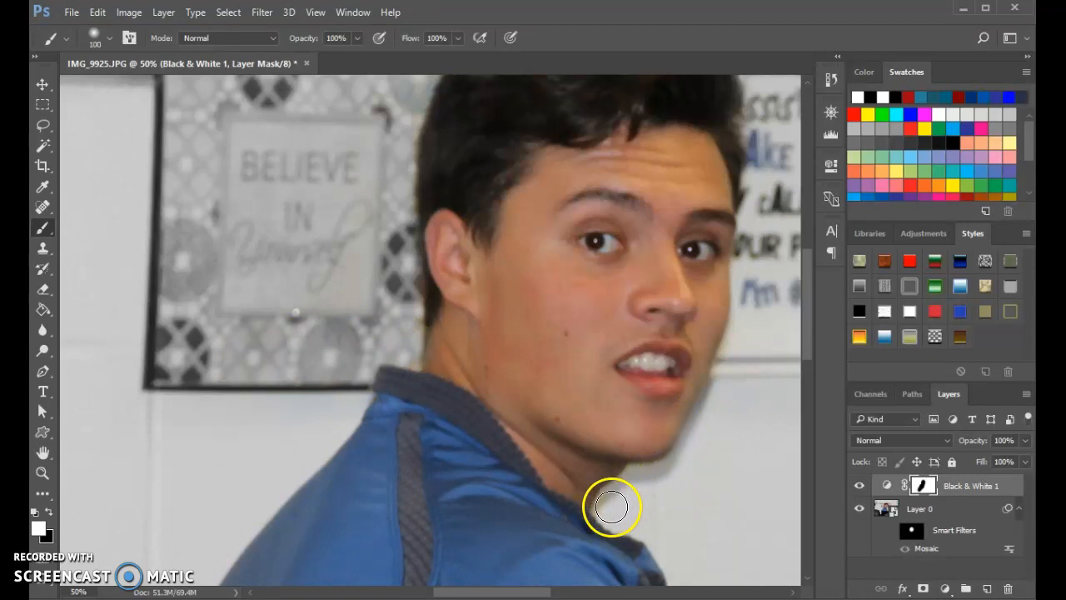
# Refine the mask along the monitor's top edge, using white over the monitor and black to restore the blue shirt
pyautogui.scroll(-10, 801, 316)
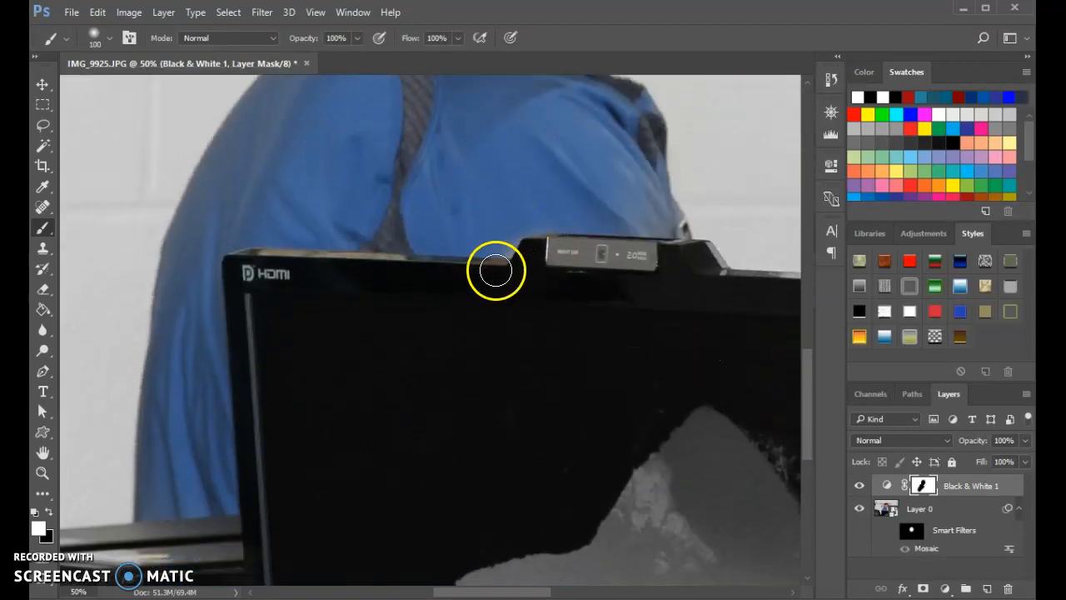
pyautogui.moveTo(489, 272)
pyautogui.mouseDown()
pyautogui.moveTo(514, 244)
pyautogui.moveTo(494, 244)
pyautogui.moveTo(520, 226)
pyautogui.moveTo(425, 225)
pyautogui.moveTo(485, 254)
pyautogui.moveTo(480, 238)
pyautogui.moveTo(497, 238)
pyautogui.moveTo(515, 218)
pyautogui.moveTo(500, 248)
pyautogui.moveTo(536, 221)
pyautogui.mouseUp()
pyautogui.click(48, 513)
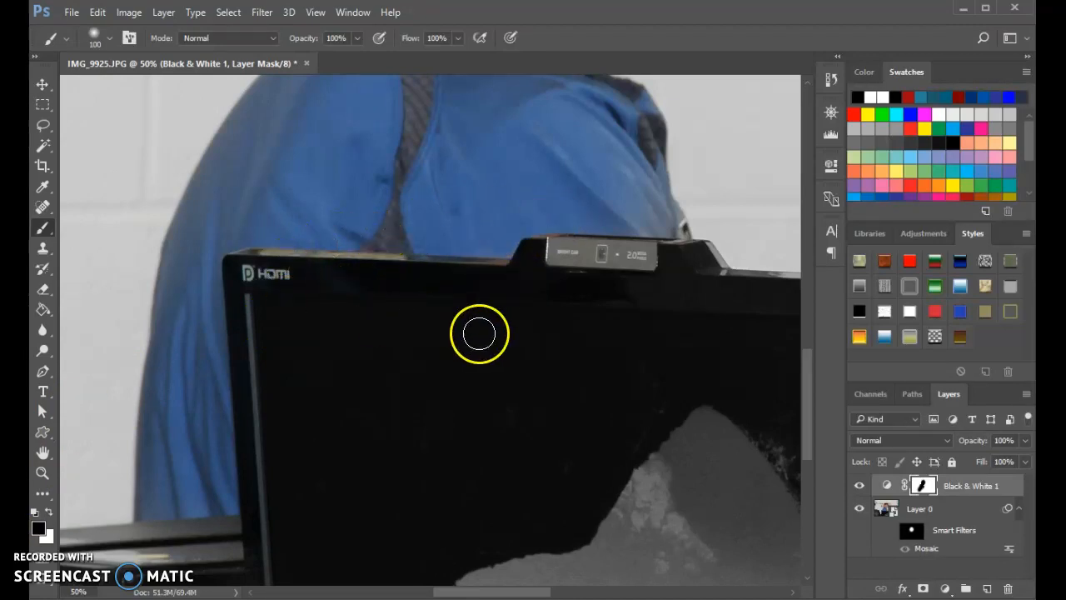
pyautogui.hotkey('ctrl', '-')
pyautogui.hotkey('ctrl', '-')
pyautogui.hotkey('ctrl', '-')
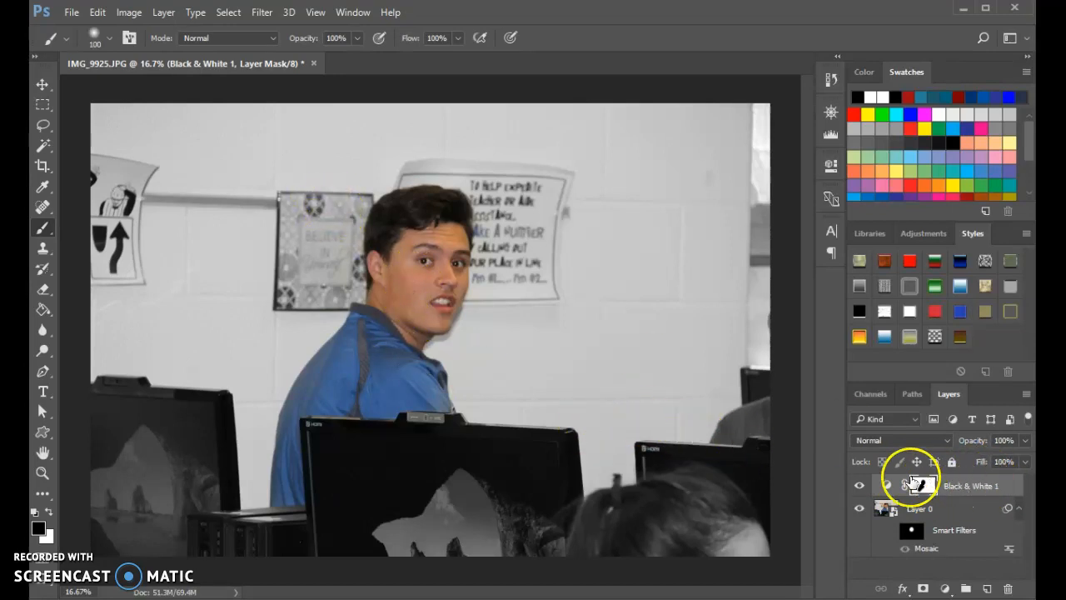
# Add a Color Balance adjustment layer with midtones at Cyan/Red +24, Magenta/Green +56 and Yellow/Blue +30
pyautogui.click(946, 590)
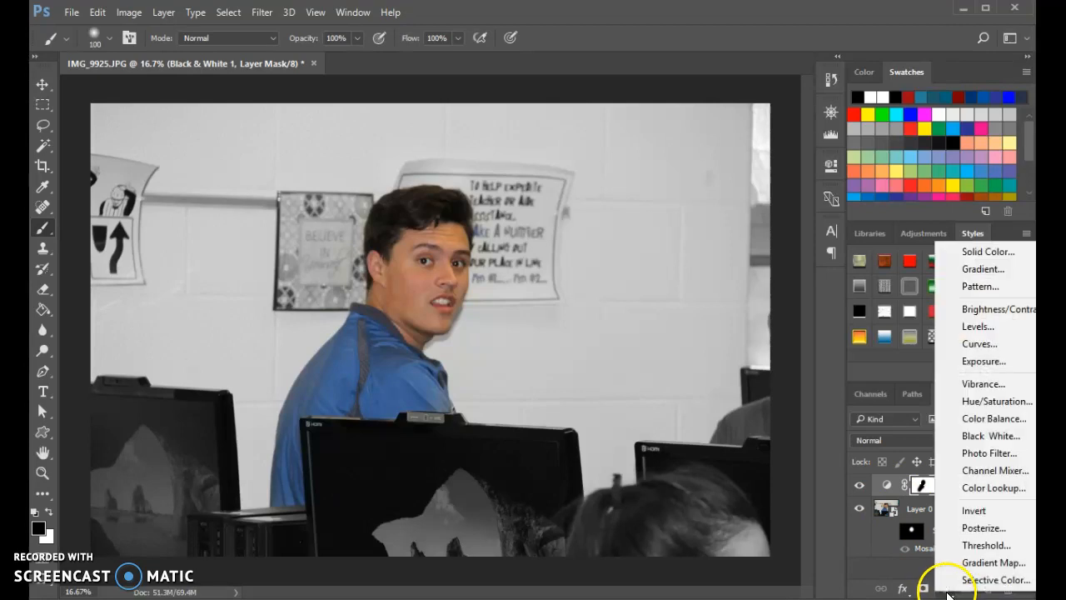
pyautogui.click(1008, 419)
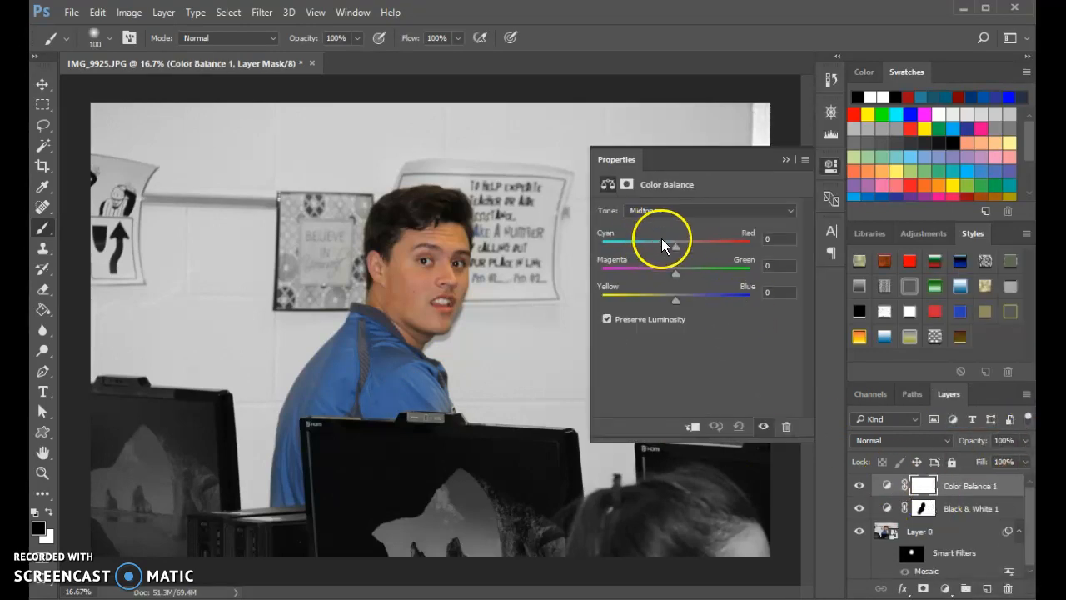
pyautogui.moveTo(676, 247); pyautogui.dragTo(623, 250)
pyautogui.moveTo(689, 255); pyautogui.dragTo(790, 280)
pyautogui.moveTo(677, 299); pyautogui.dragTo(698, 305)
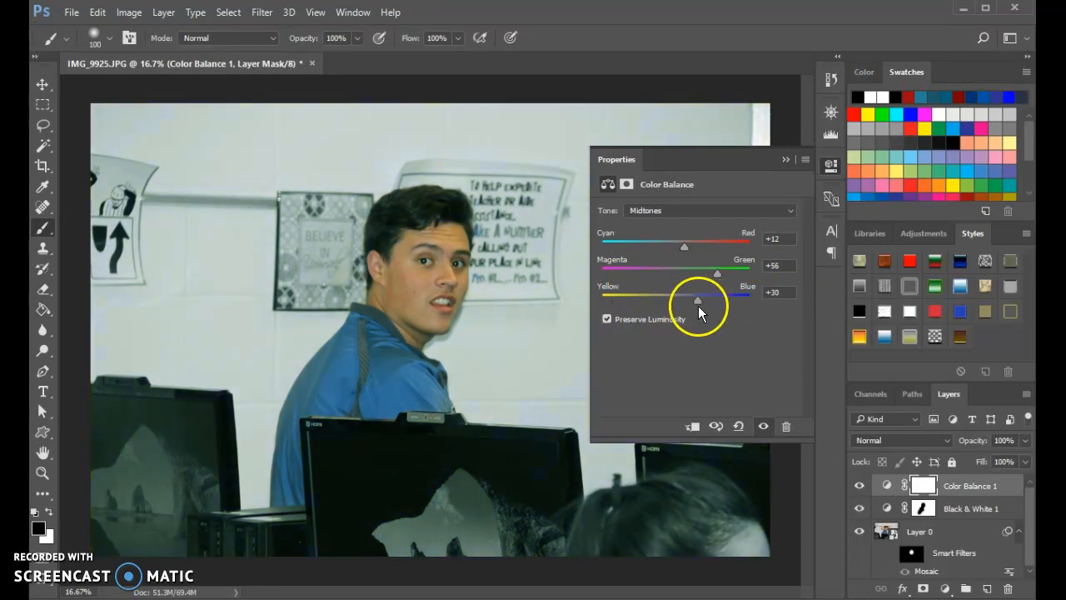
pyautogui.moveTo(640, 247); pyautogui.dragTo(694, 247)
# Delete the Color Balance adjustment layer
pyautogui.click(991, 487)
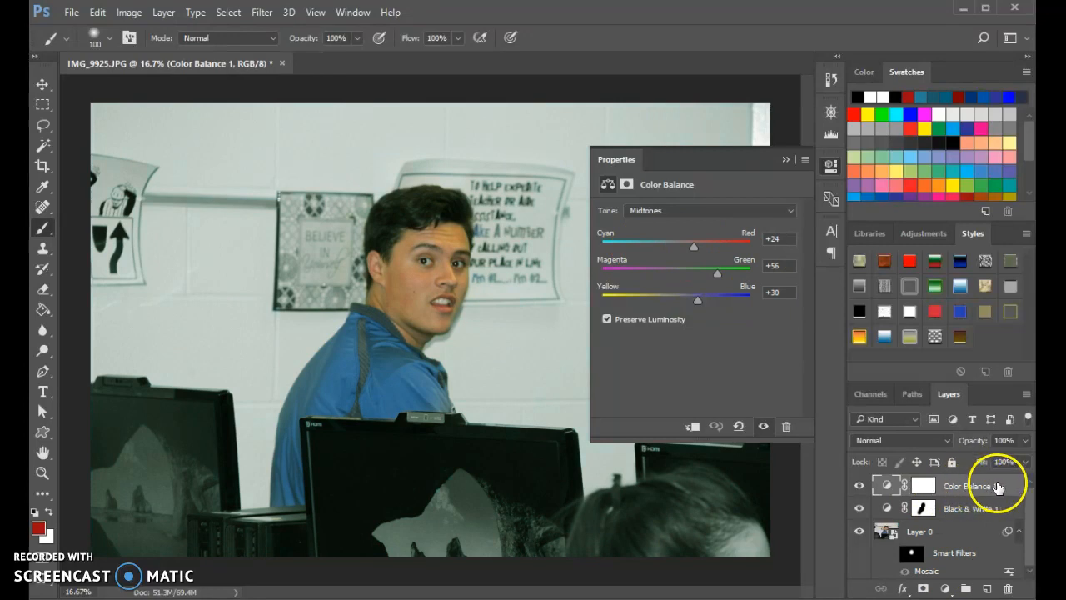
pyautogui.moveTo(998, 488); pyautogui.dragTo(1009, 589)
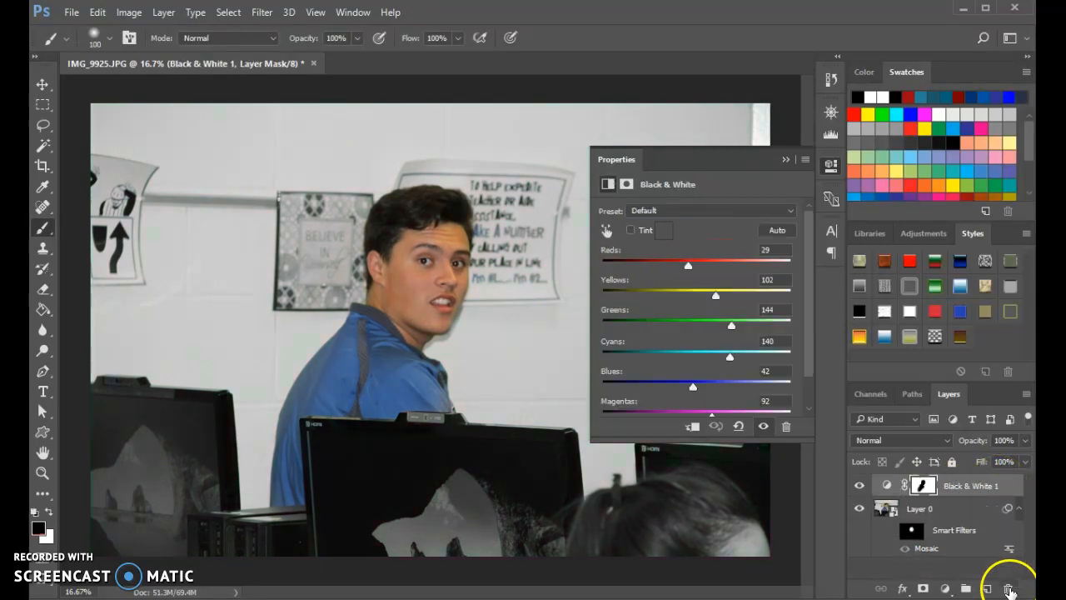
# Add a Hue/Saturation adjustment layer with Hue -96 and Saturation -60
pyautogui.click(945, 587)
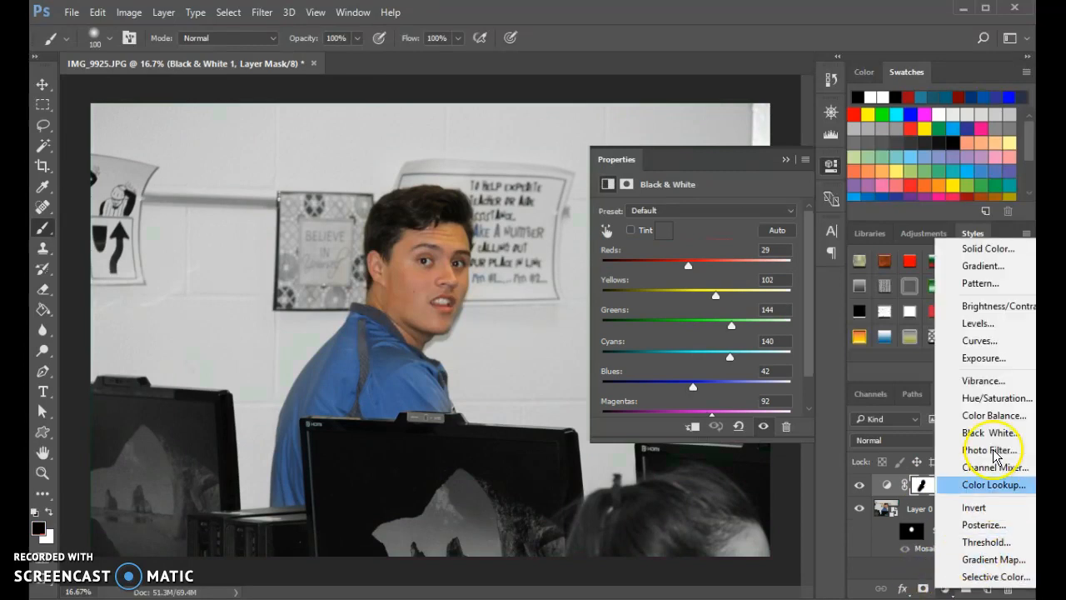
pyautogui.click(982, 398)
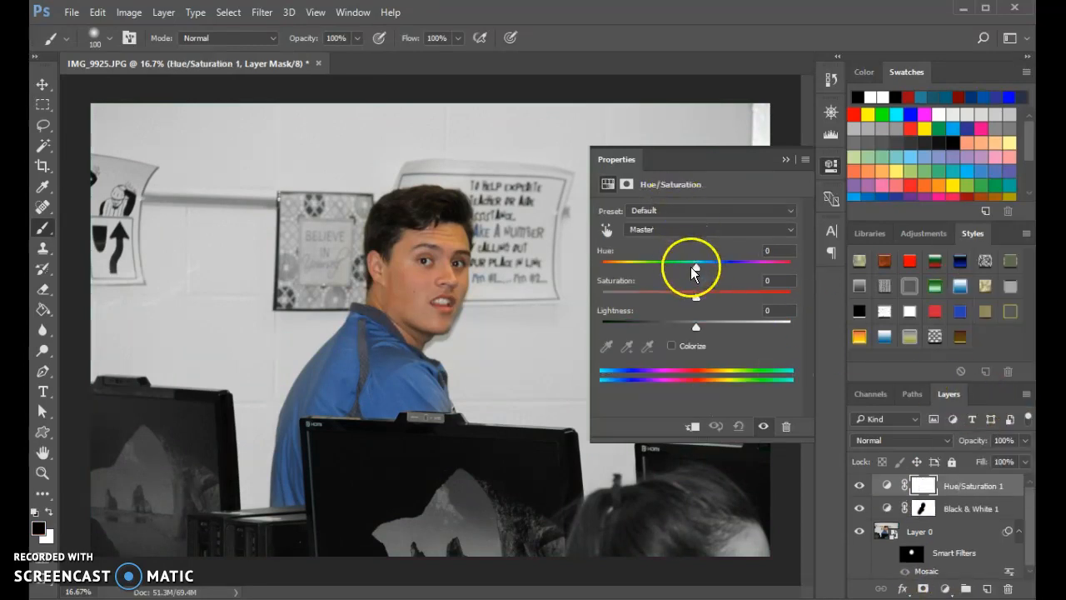
pyautogui.moveTo(694, 266); pyautogui.dragTo(635, 283)
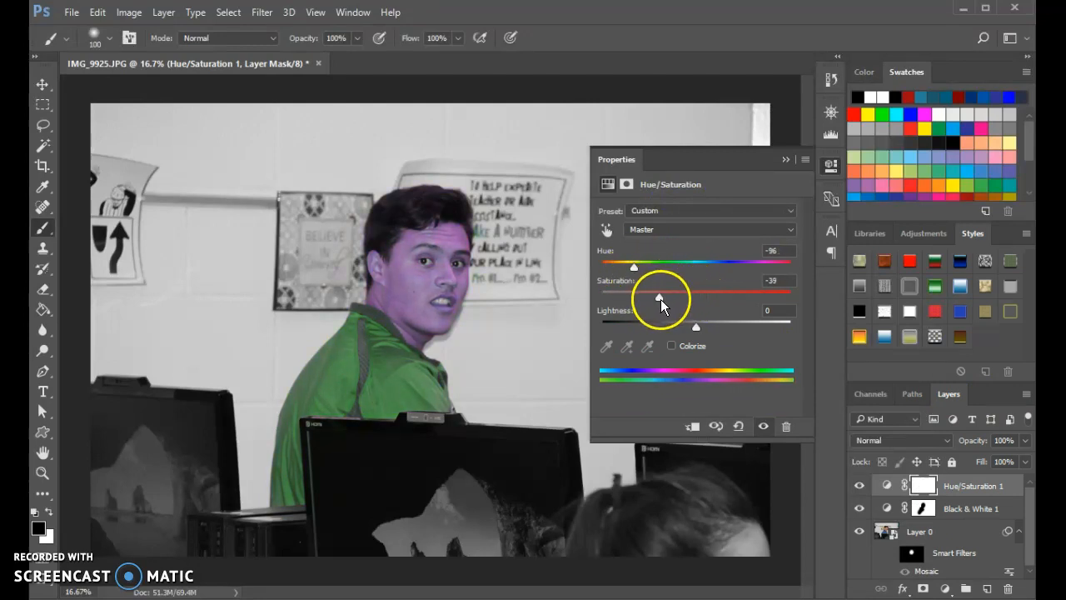
pyautogui.moveTo(646, 302); pyautogui.dragTo(640, 303)
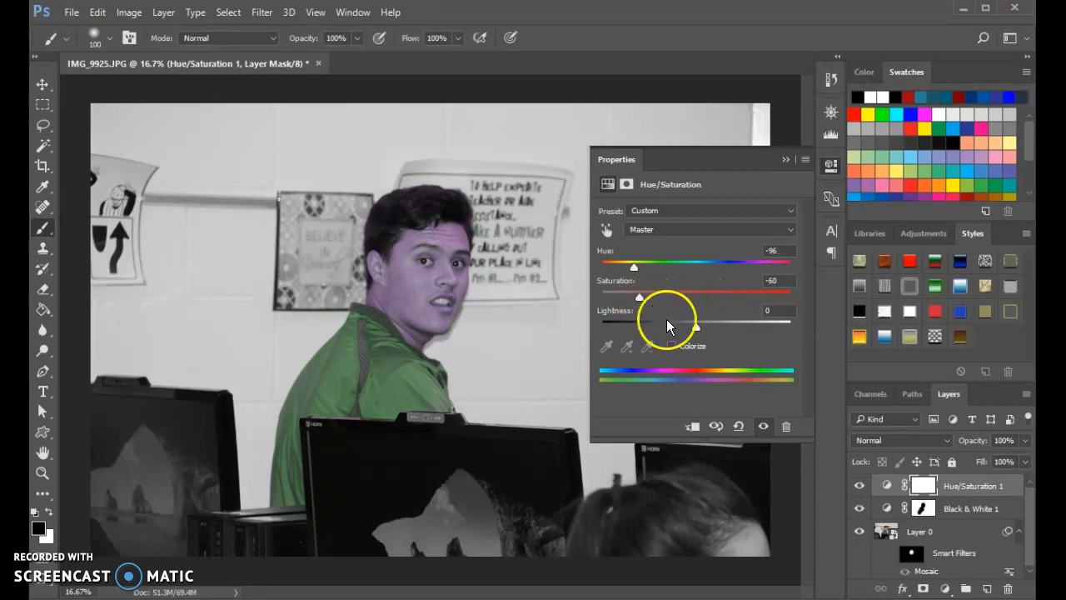
# Invert the Hue/Saturation layer mask to black so the adjustment is hidden everywhere
pyautogui.click(925, 487)
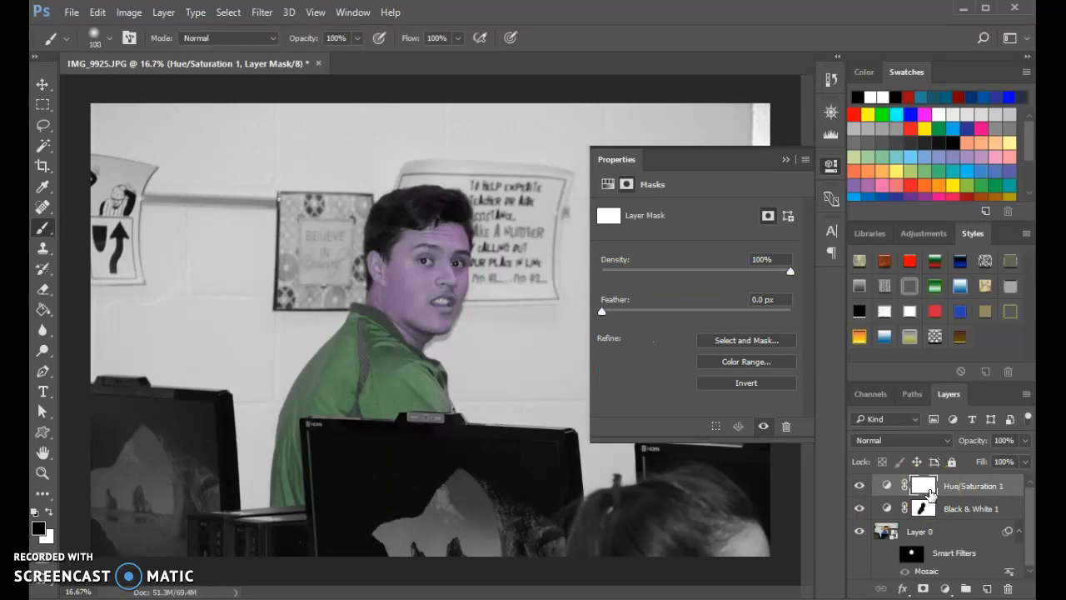
pyautogui.click(921, 490)
pyautogui.click(1009, 529)
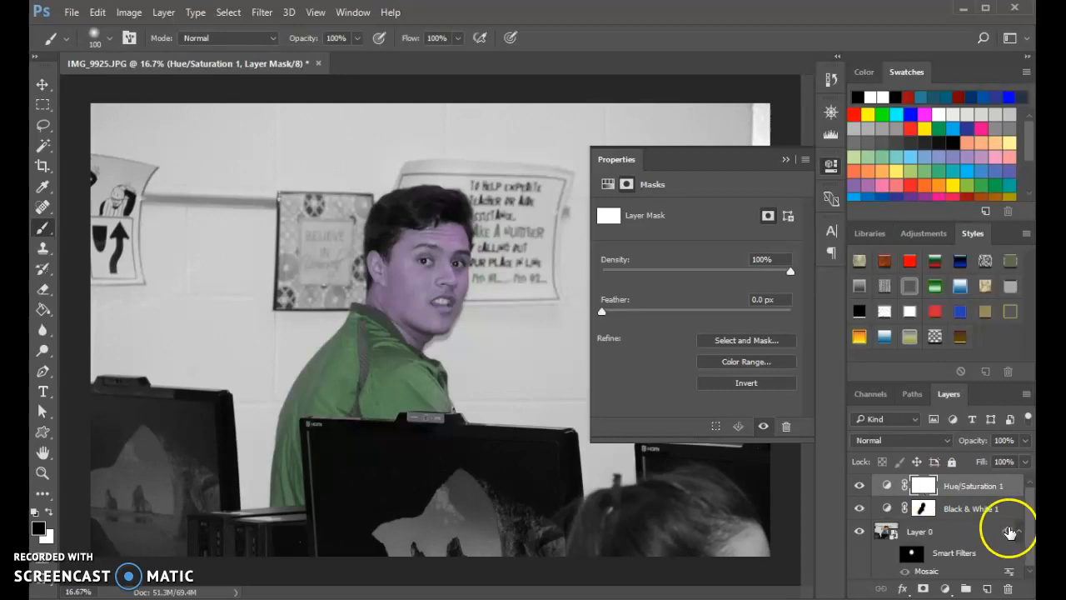
pyautogui.hotkey('ctrl', 'i')
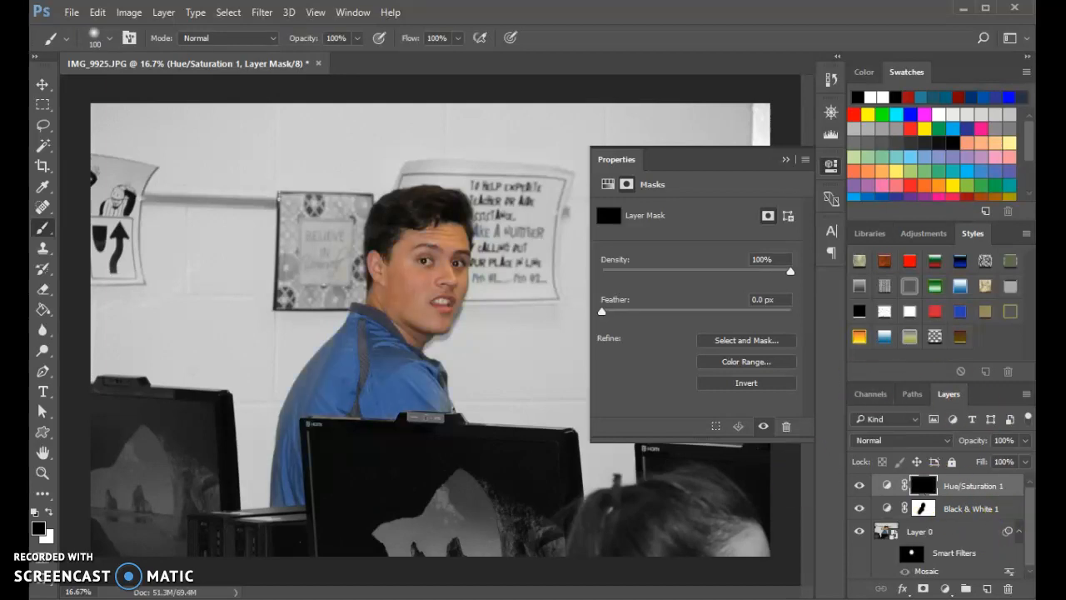
# Enlarge the brush to 300 and paint white over the shirt on the Hue/Saturation mask to recolor only the shirt
pyautogui.click(48, 511)
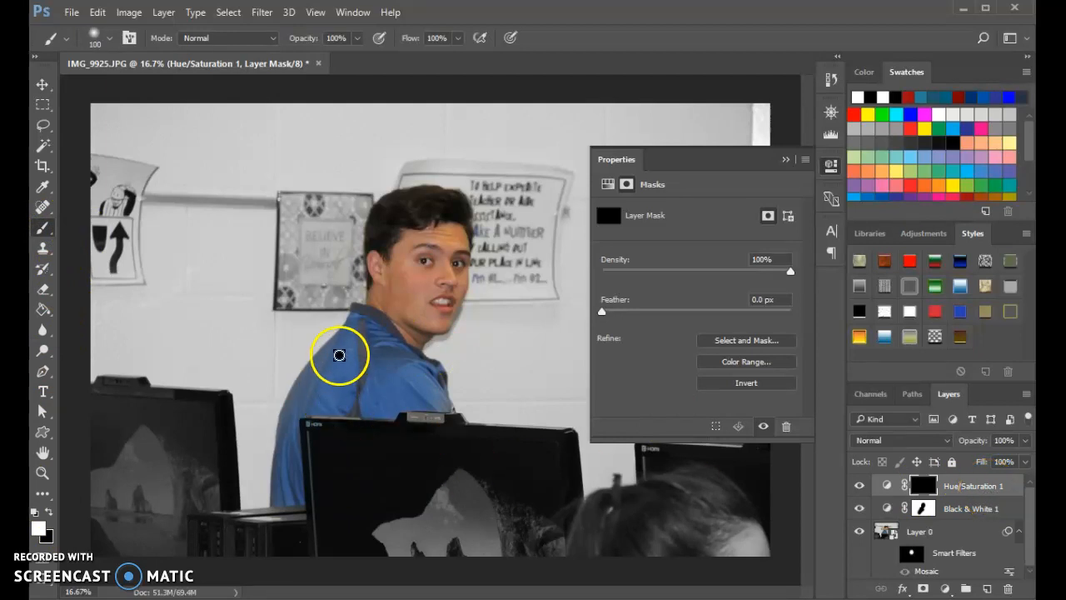
pyautogui.press(']')
pyautogui.press(']')
pyautogui.press(']')
pyautogui.press(']')
pyautogui.press(']')
pyautogui.press(']')
pyautogui.moveTo(359, 317)
pyautogui.mouseDown()
pyautogui.moveTo(429, 384)
pyautogui.moveTo(427, 369)
pyautogui.moveTo(438, 403)
pyautogui.moveTo(367, 403)
pyautogui.moveTo(392, 364)
pyautogui.moveTo(354, 366)
pyautogui.moveTo(357, 337)
pyautogui.moveTo(299, 397)
pyautogui.moveTo(284, 450)
pyautogui.moveTo(288, 498)
pyautogui.moveTo(294, 453)
pyautogui.moveTo(322, 398)
pyautogui.moveTo(337, 389)
pyautogui.moveTo(355, 397)
pyautogui.moveTo(334, 400)
pyautogui.moveTo(407, 401)
pyautogui.moveTo(334, 401)
pyautogui.moveTo(371, 360)
pyautogui.moveTo(436, 390)
pyautogui.moveTo(333, 409)
pyautogui.mouseUp()
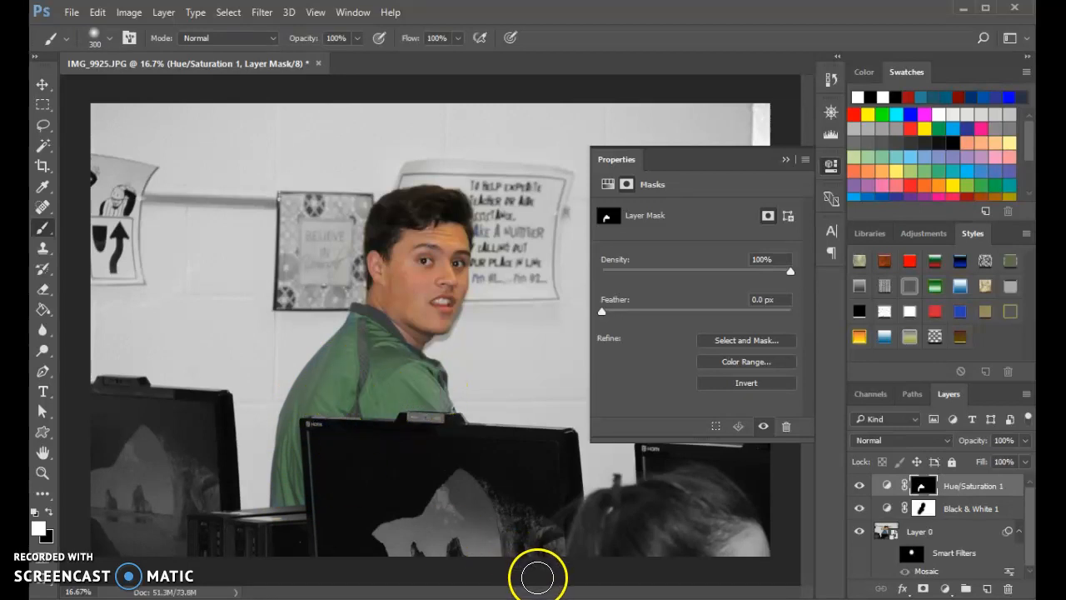